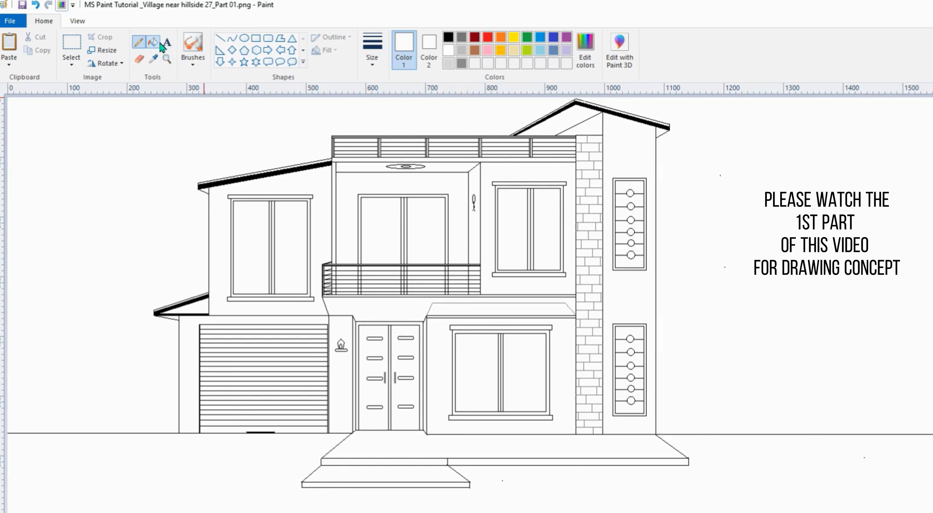
- Fill the underside of the tower's gable roof and the small eave undersides with light grey
click(153, 42)
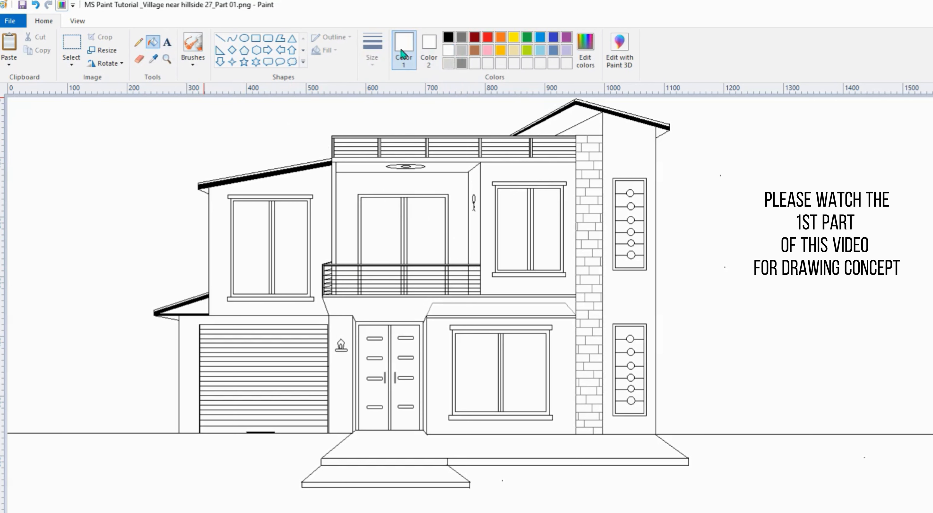
click(461, 50)
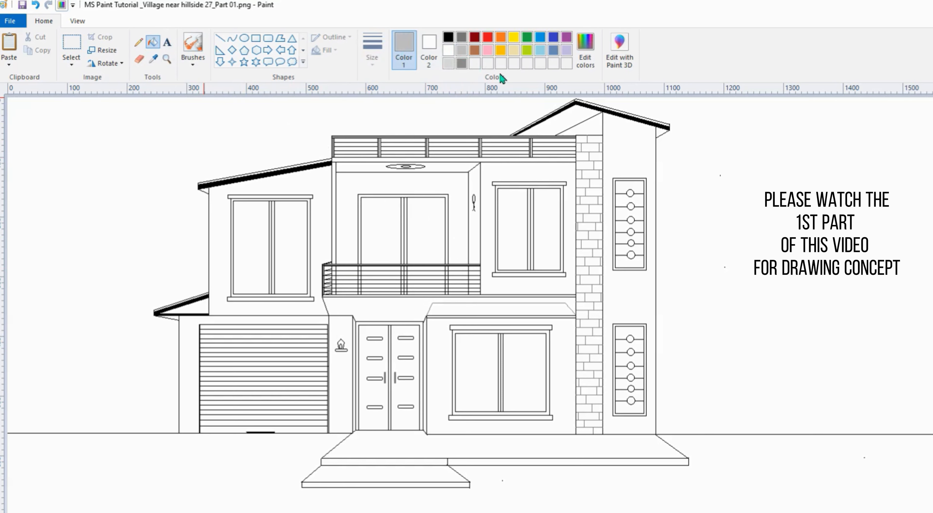
click(563, 113)
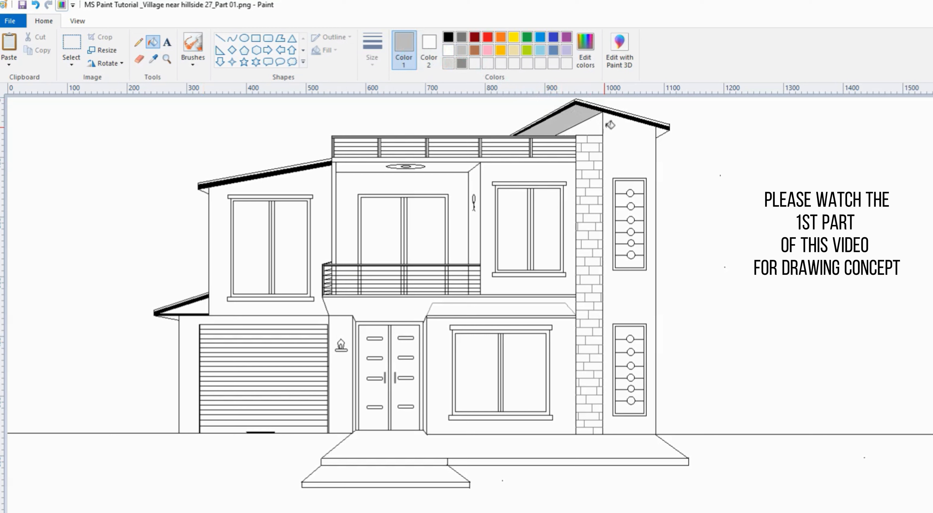
click(659, 133)
click(176, 316)
- Fill the small garage roof and the thin strips along the roof edges with dark grey
click(461, 37)
click(199, 305)
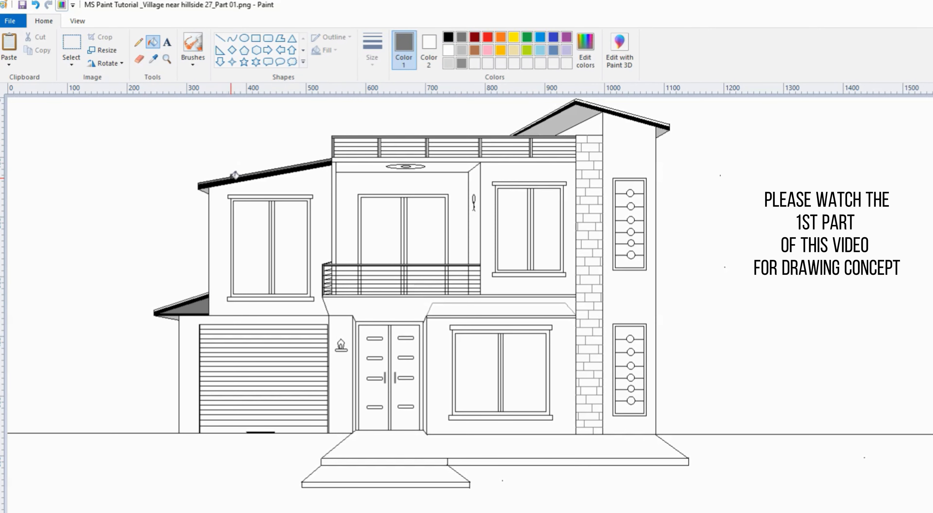
click(625, 108)
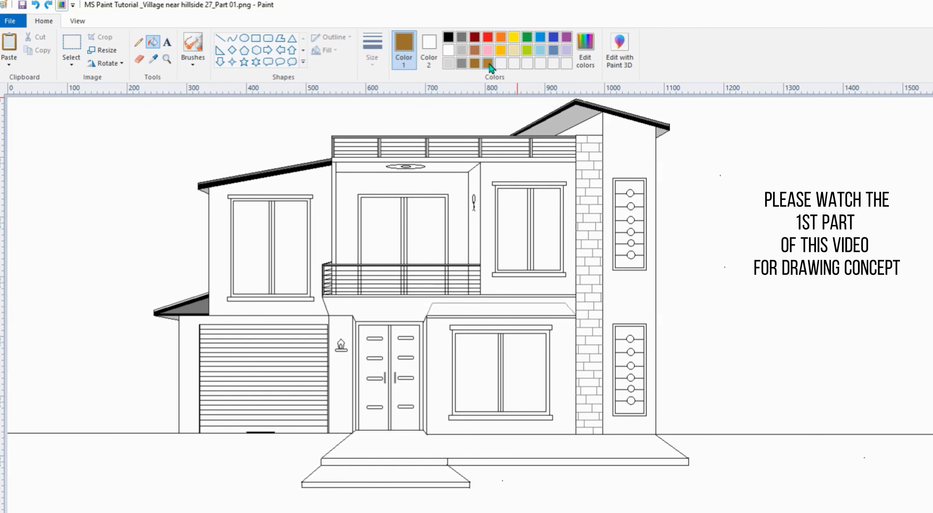
- Fill both leaves of the front door with the custom golden brown
click(488, 64)
click(383, 328)
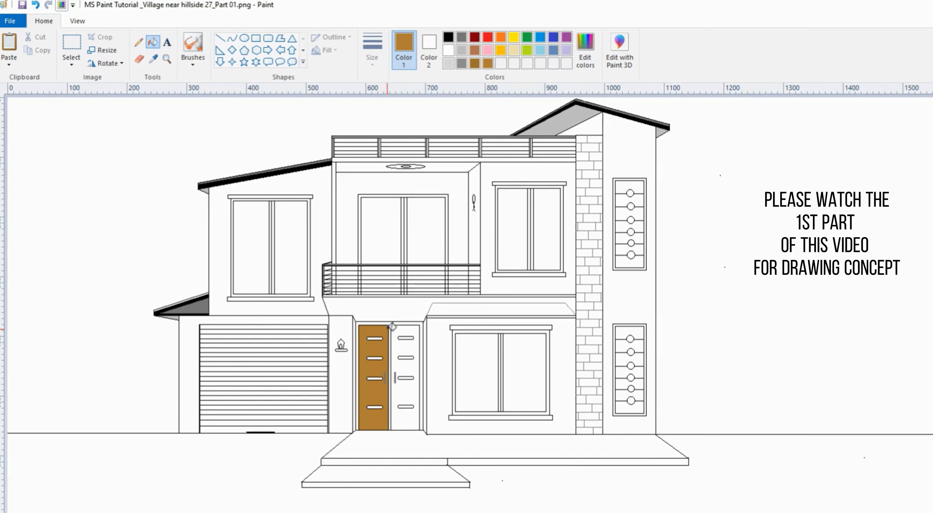
click(399, 328)
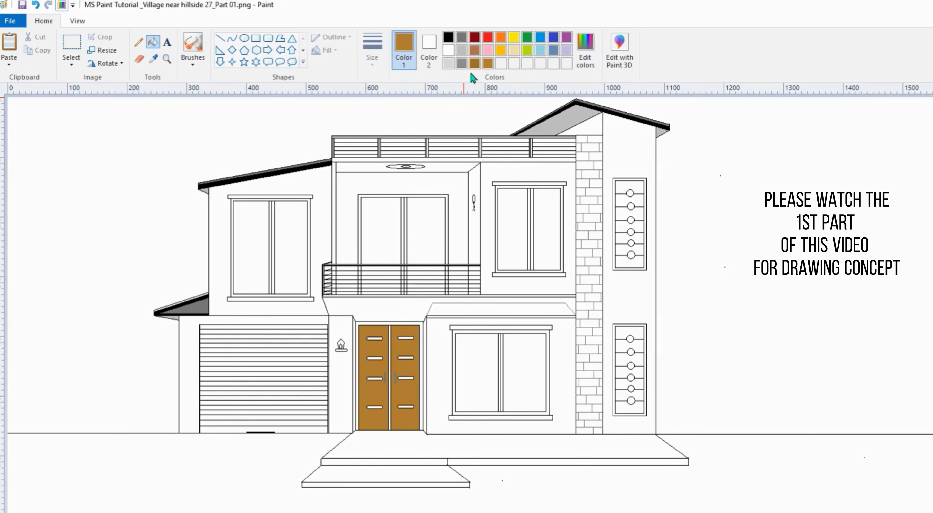
- Mix a darker brown (Red 163, Green 119, Blue 54) and fill the small slots on both front door leaves with it
click(576, 51)
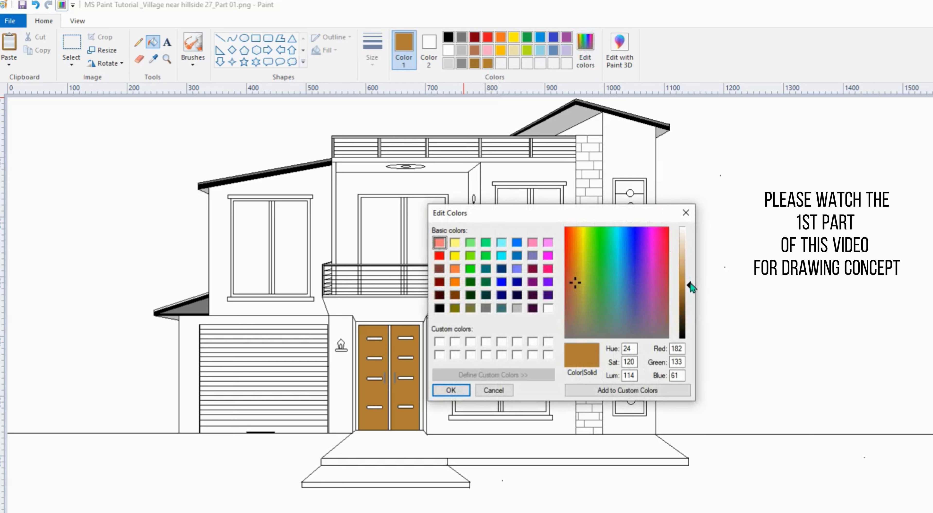
drag(688, 289, 687, 292)
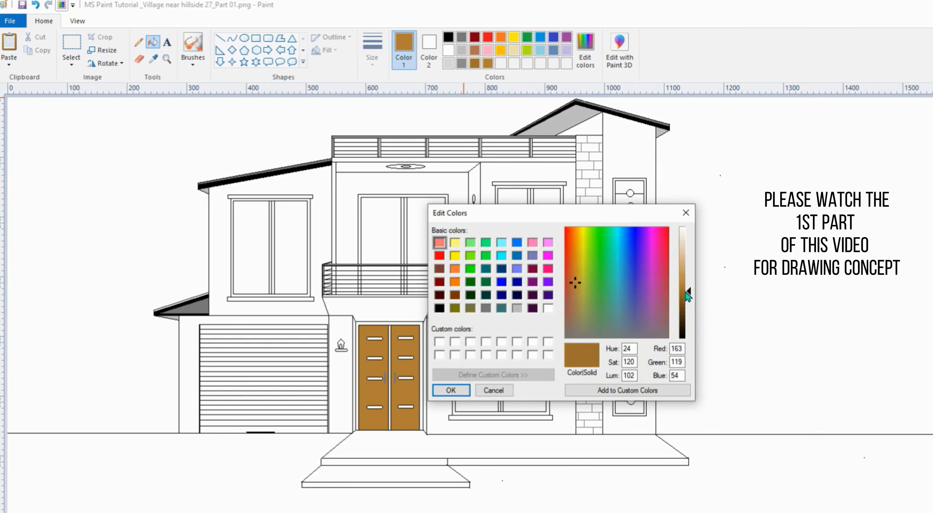
click(468, 391)
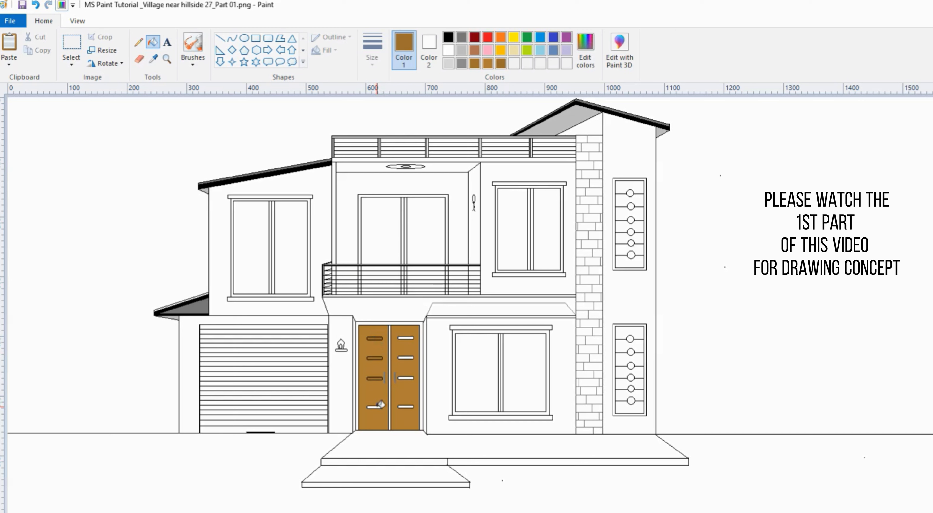
click(405, 337)
click(406, 357)
- Fill the front door's frame with the reddish brown and its handles with light grey
click(475, 50)
click(389, 323)
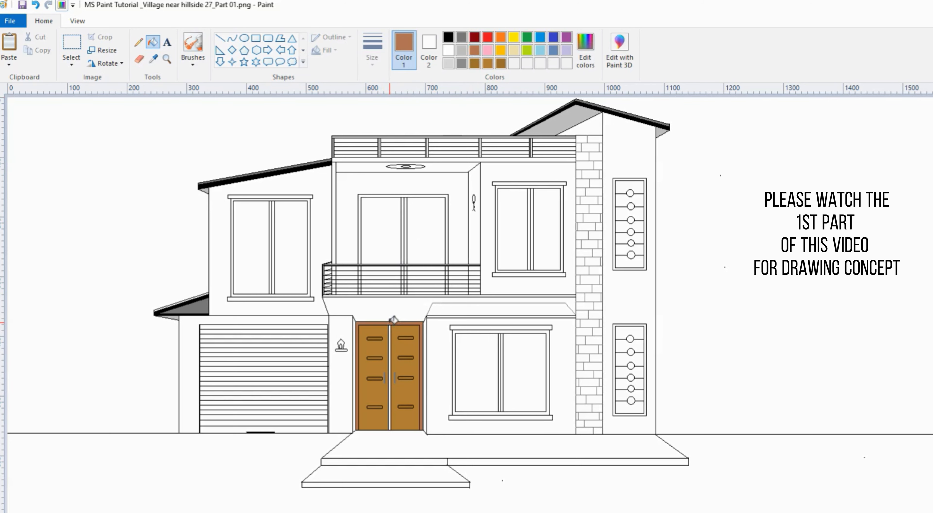
click(389, 331)
click(448, 63)
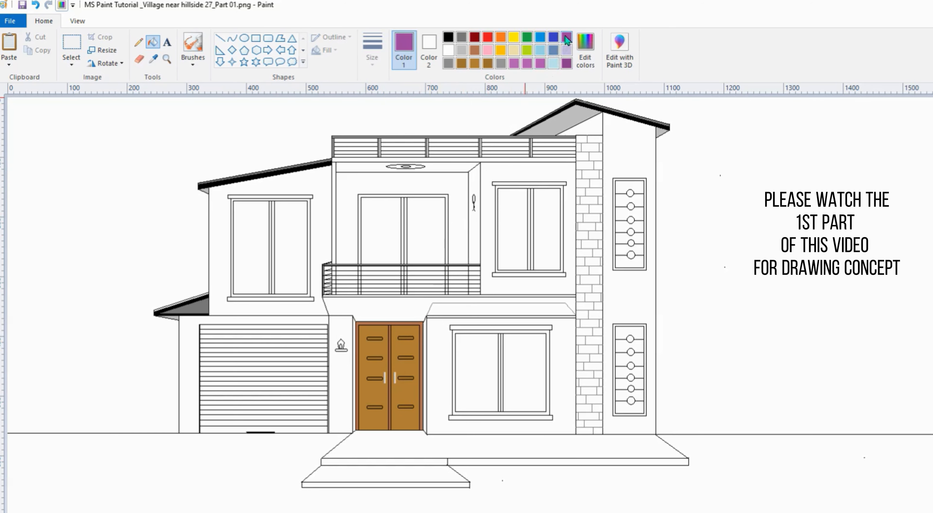
- Fill the balcony's back wall with purple, including the wall gaps between the railing bars on both sides of the glass door
click(376, 182)
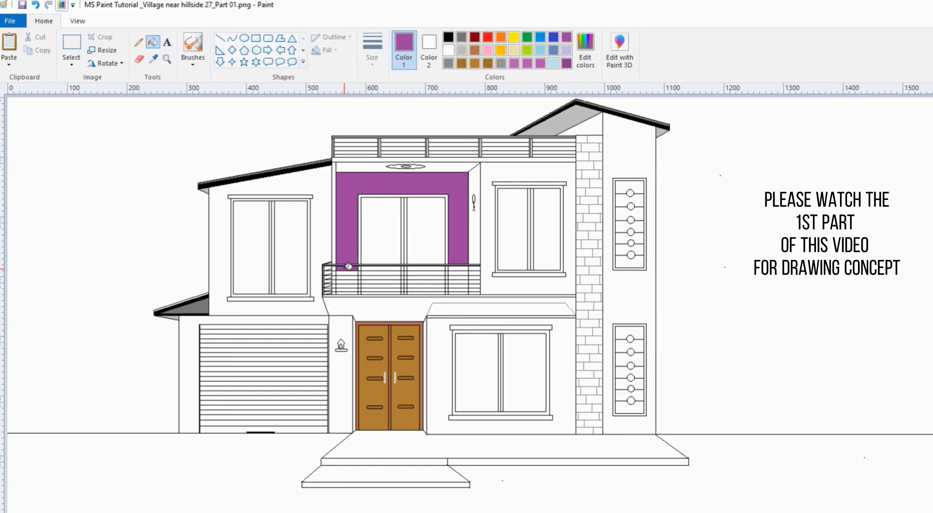
click(343, 273)
click(343, 277)
click(343, 281)
click(343, 286)
click(459, 268)
click(459, 272)
click(460, 276)
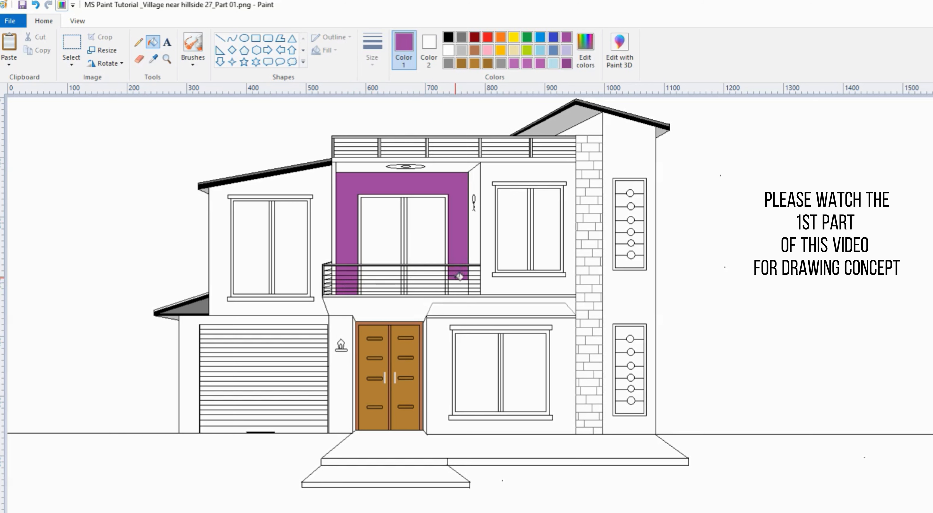
click(461, 281)
click(462, 284)
click(461, 286)
click(461, 290)
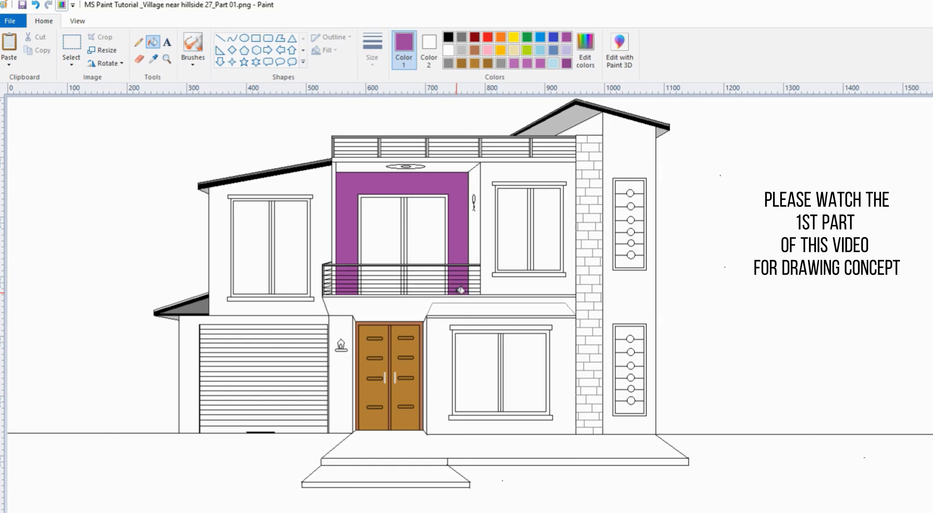
- Mix a darker purple (Red 139, Green 63, Blue 139) and fill the balcony's side wall with it
click(593, 60)
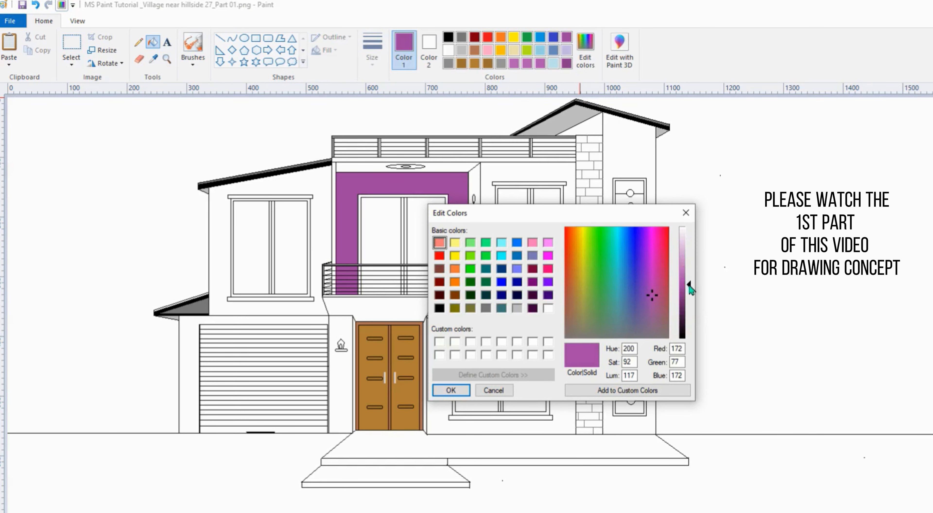
drag(691, 289, 691, 297)
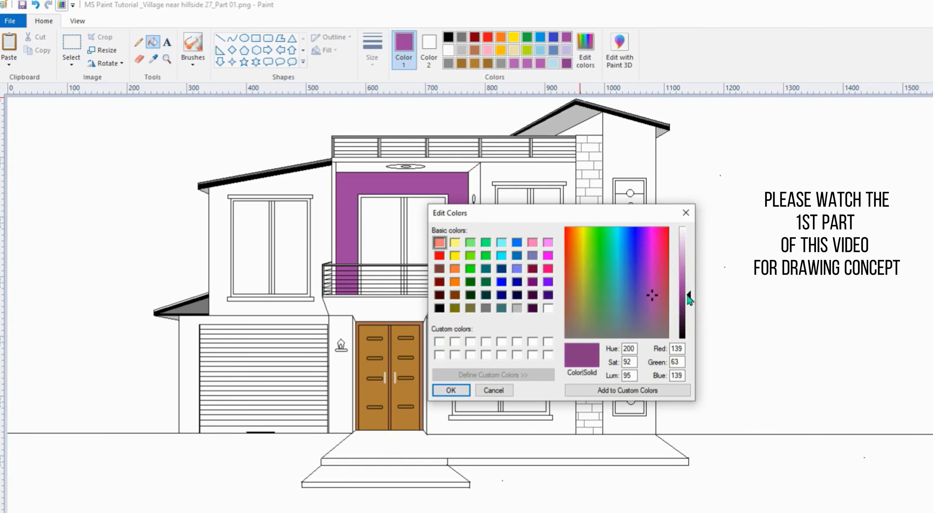
click(468, 385)
click(477, 186)
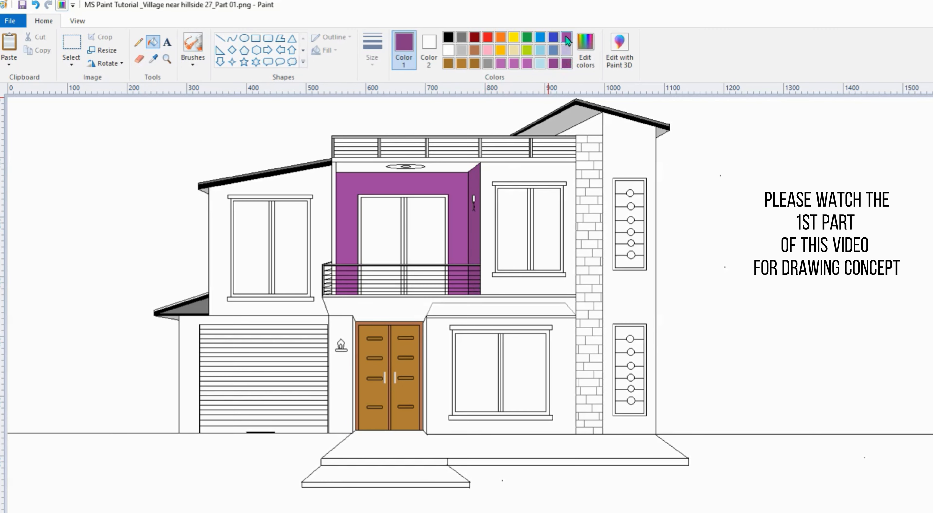
- Mix a lighter purple (Red 189, Green 106, Blue 189) and fill the balcony ceiling with it
click(586, 40)
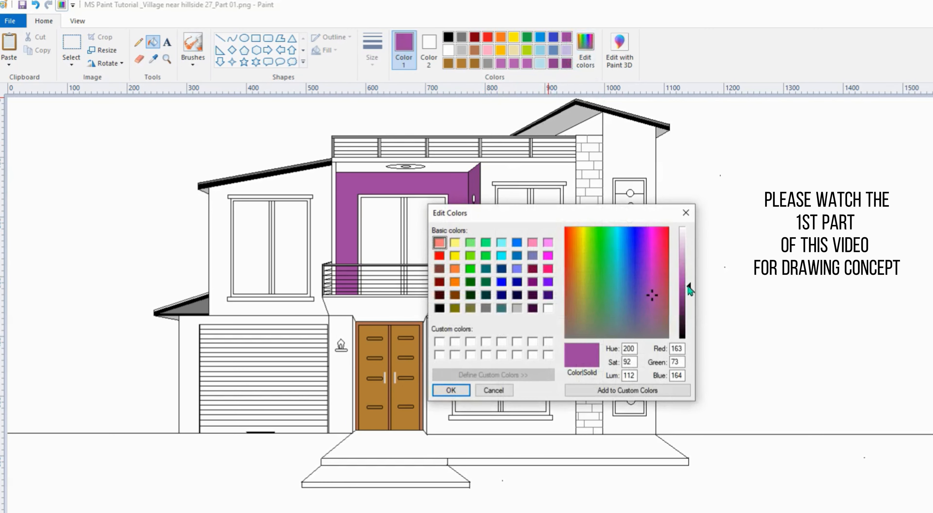
drag(689, 290, 690, 278)
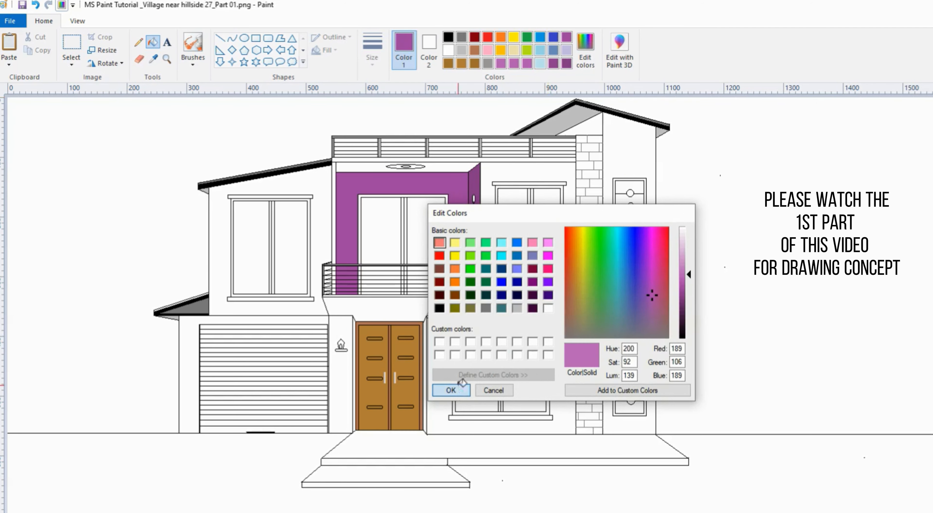
click(451, 390)
click(444, 167)
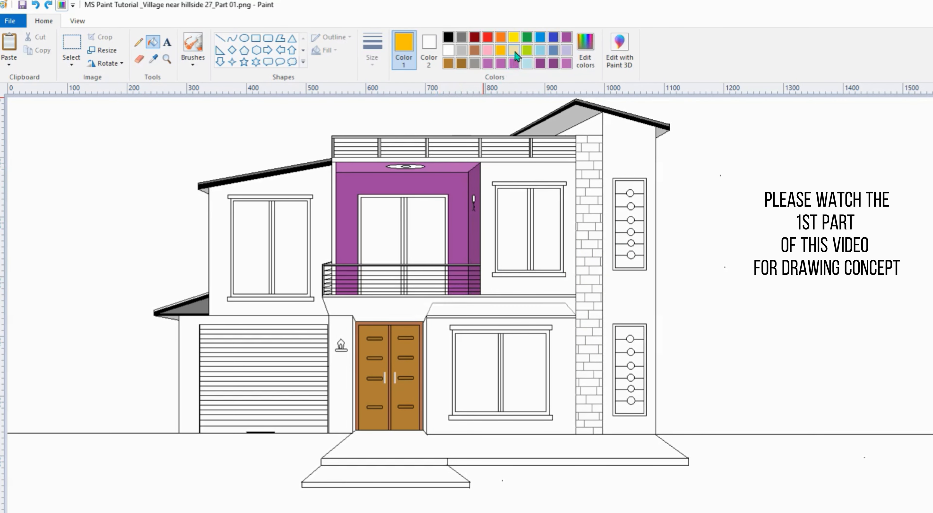
- Fill the balcony's ceiling lamp with pale yellow and add orange to the lamp details
click(515, 51)
click(398, 167)
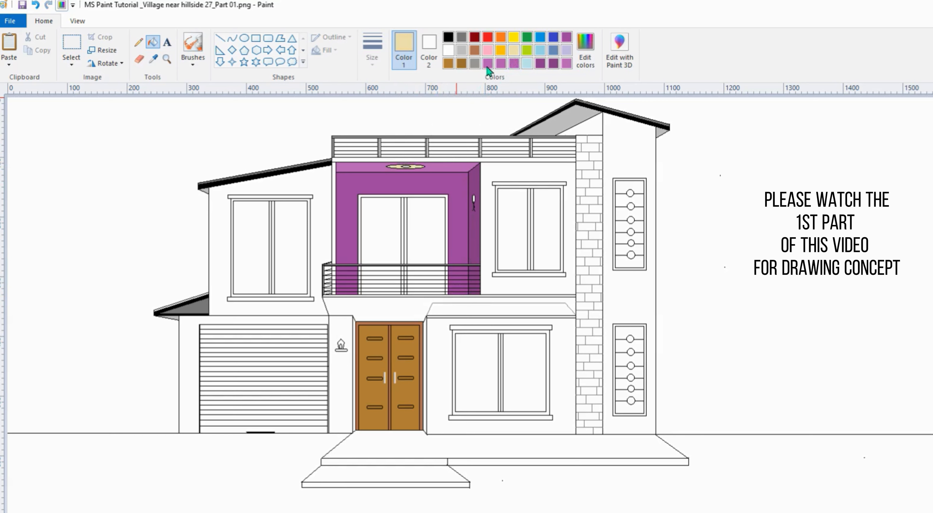
click(501, 36)
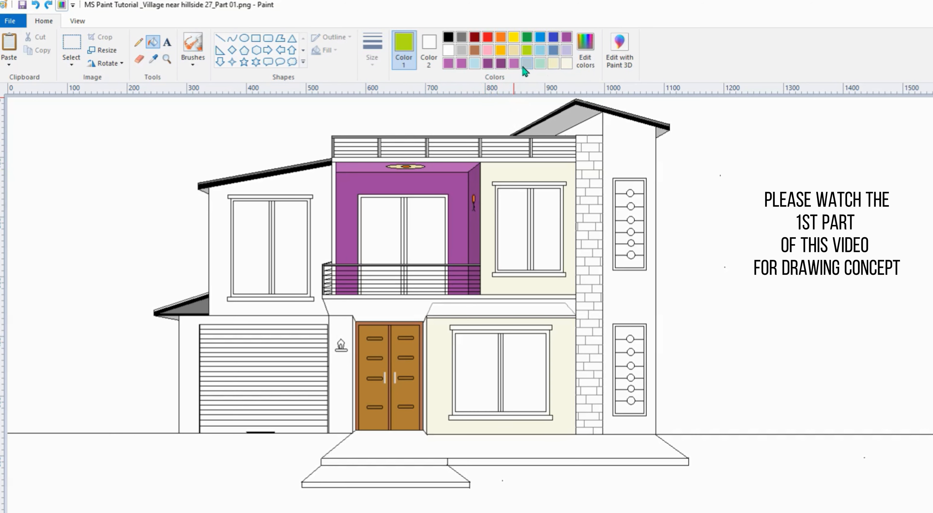
- Fill the walls around the two right-hand windows, the wall beside the front door and the garage surround with lime green
click(503, 167)
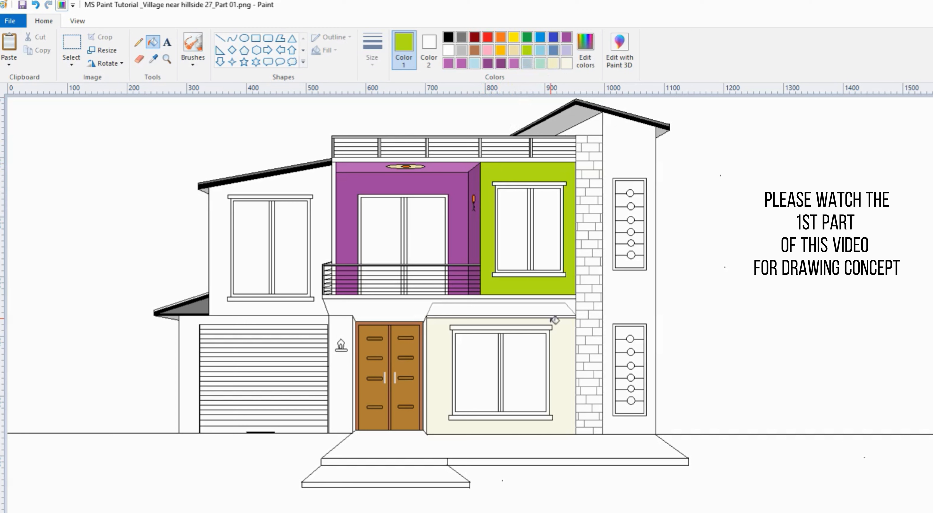
click(566, 350)
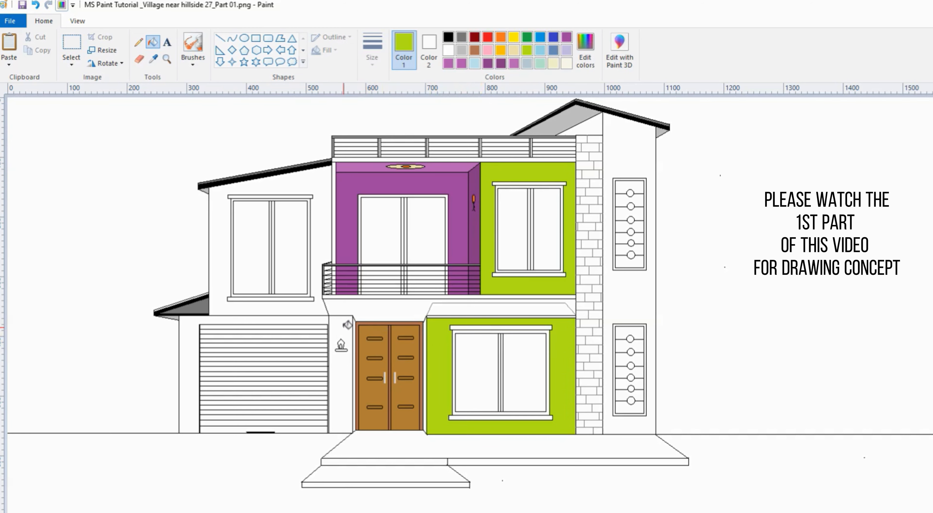
click(344, 328)
click(303, 318)
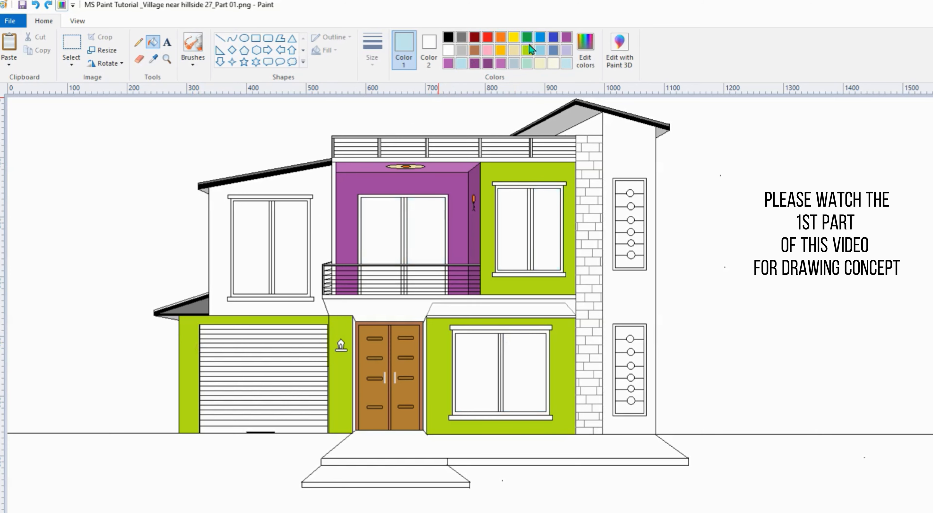
- Mix a light blue (Red 174, Green 231, Blue 255) and fill the panes of the three large windows with it
click(540, 37)
click(585, 49)
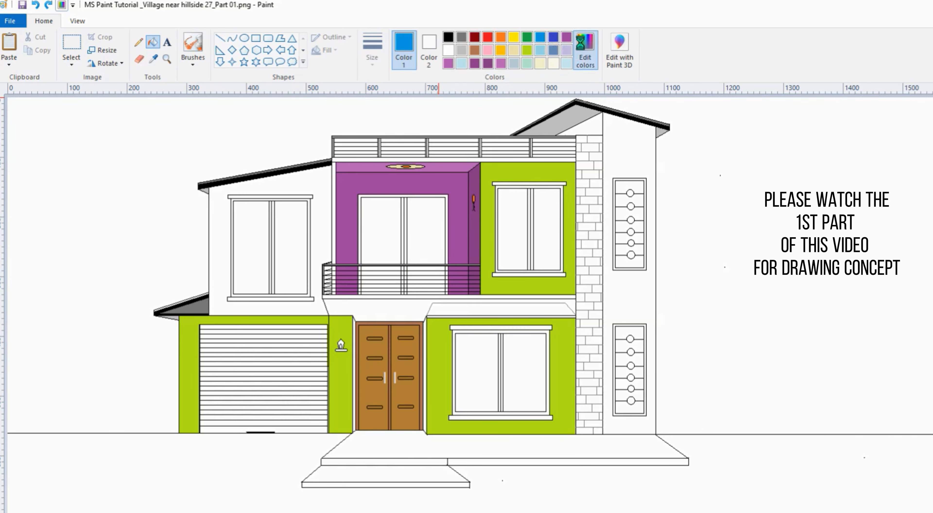
drag(689, 289, 691, 249)
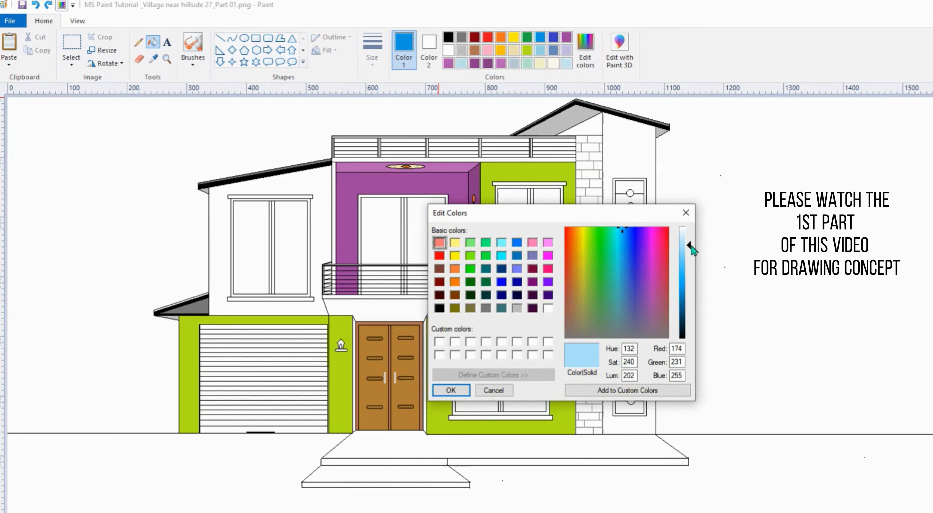
click(452, 390)
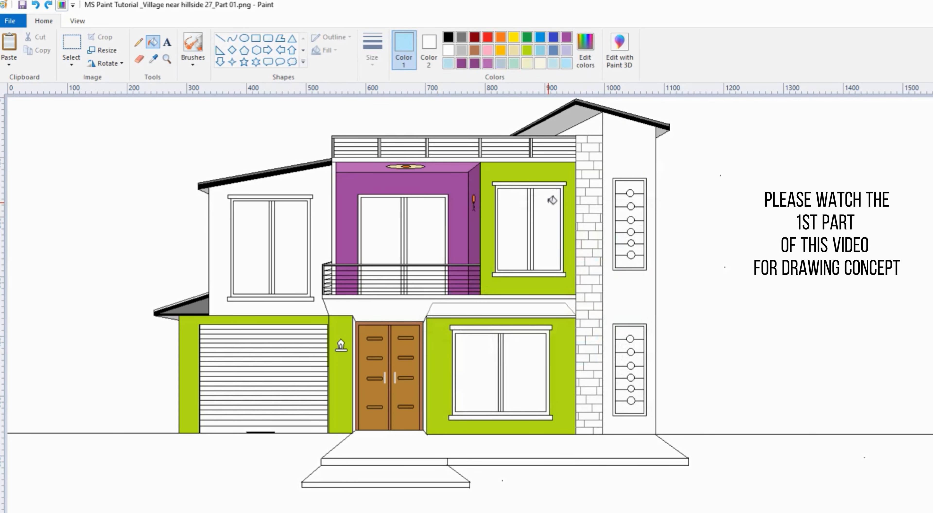
click(525, 204)
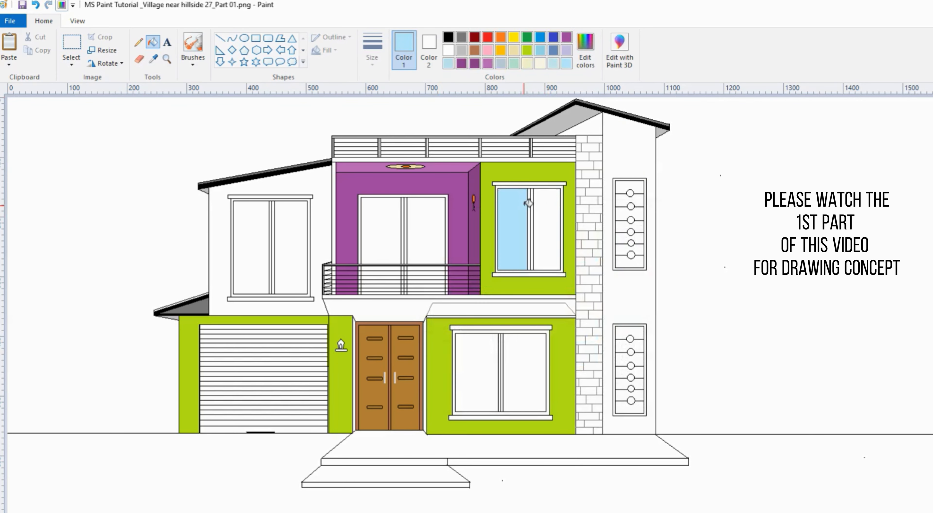
click(546, 217)
click(482, 347)
click(523, 358)
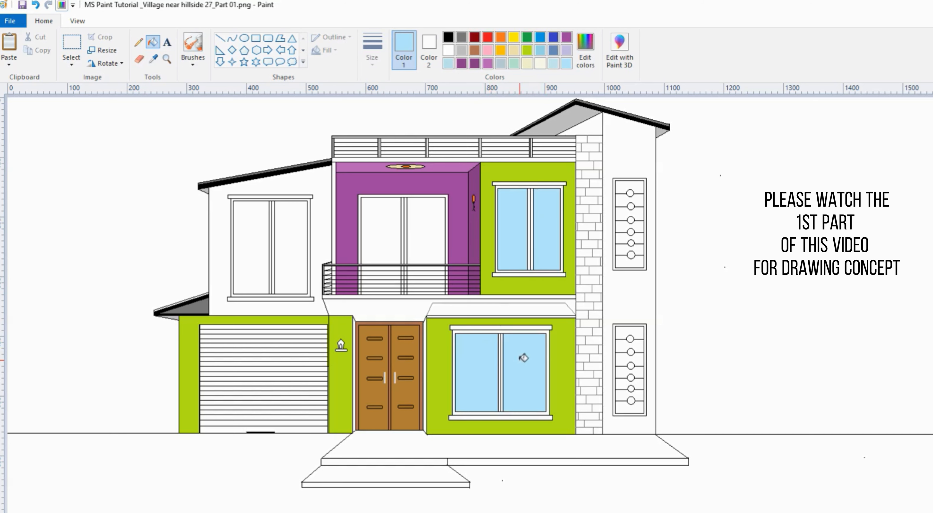
click(257, 230)
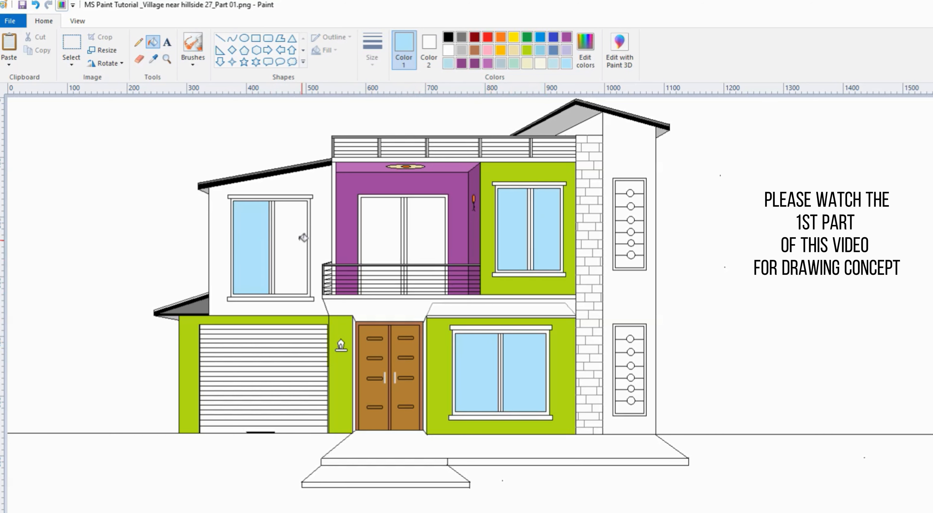
click(300, 238)
- Fill both panes of the balcony's glass door with light blue, including the strips visible between the railing bars
click(389, 245)
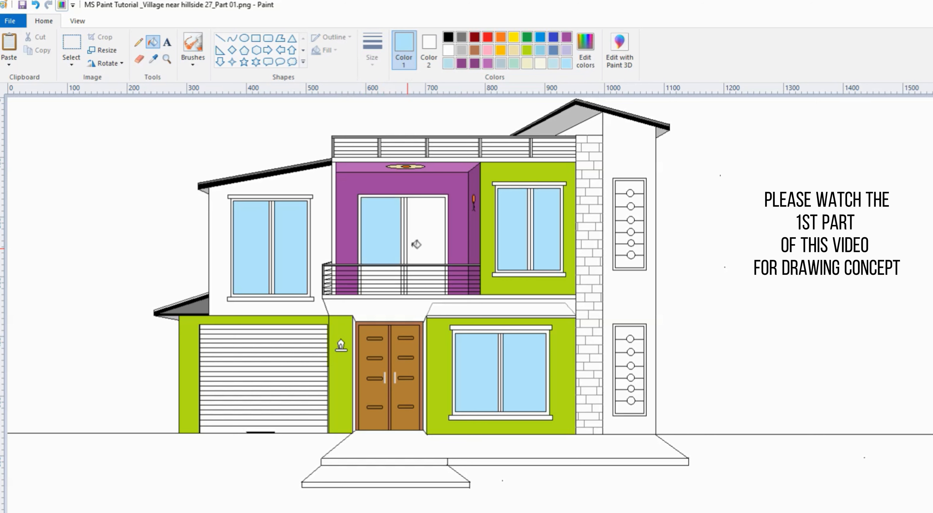
click(428, 240)
click(420, 274)
click(420, 278)
click(421, 282)
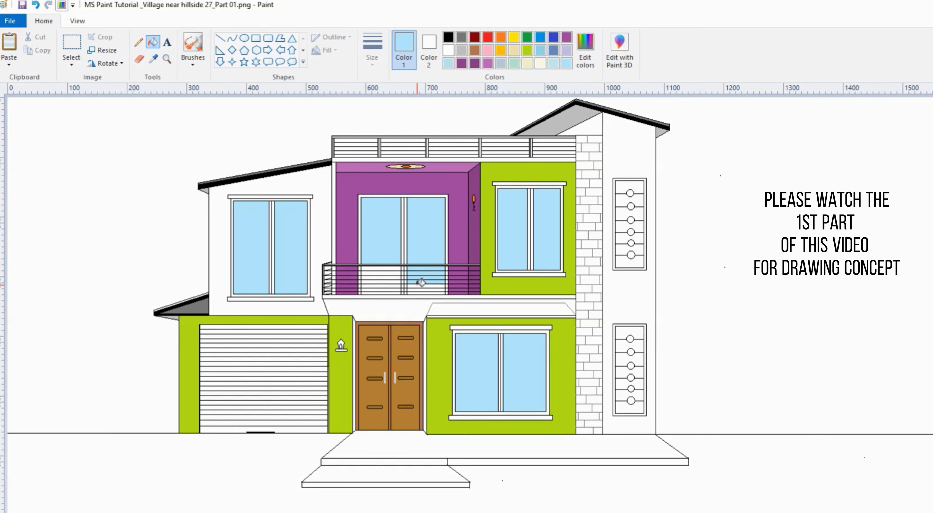
click(421, 291)
click(386, 291)
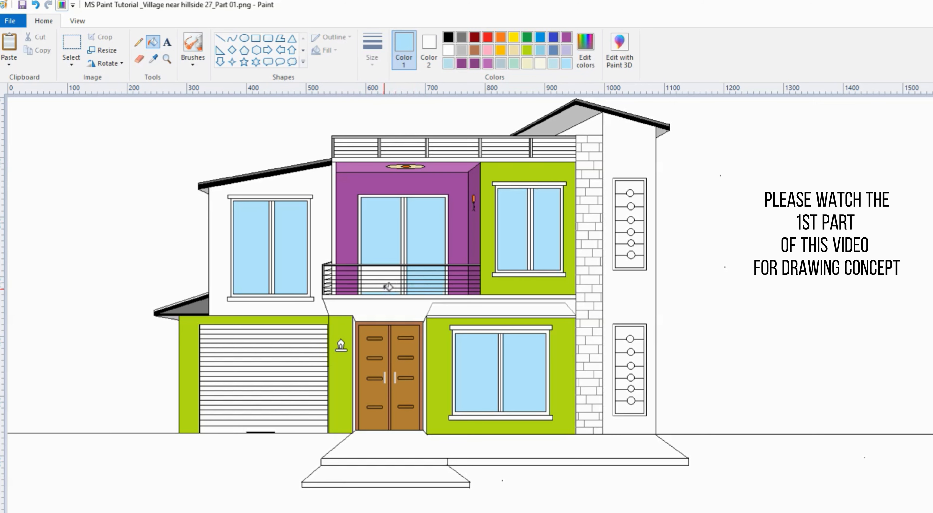
click(388, 286)
click(388, 283)
click(386, 278)
click(385, 273)
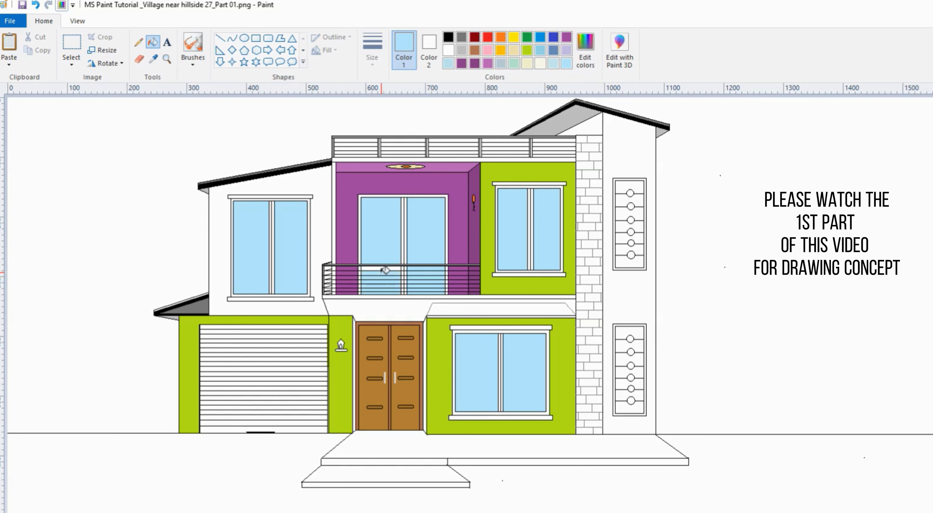
click(385, 266)
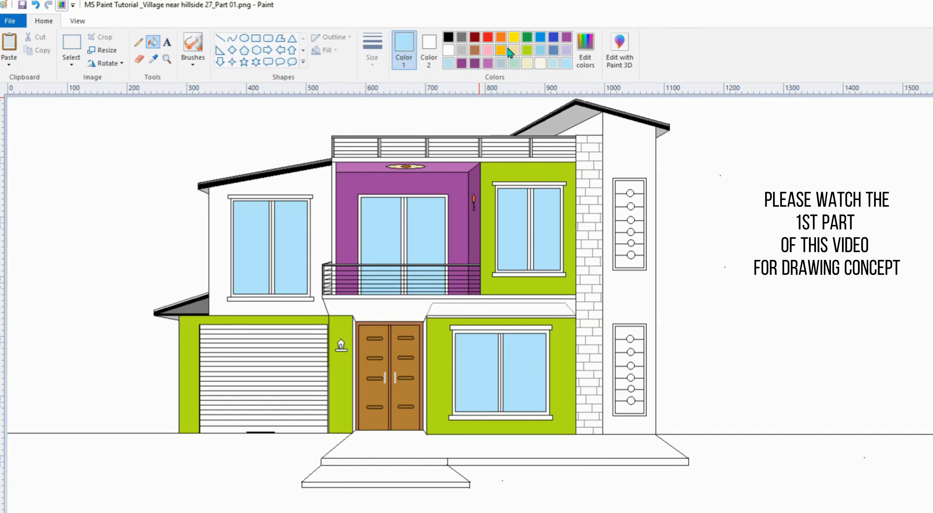
- Mix a darker lime green (Red 152, Green 196, Blue 21) and fill the narrow side walls flanking the front door
click(527, 51)
click(585, 45)
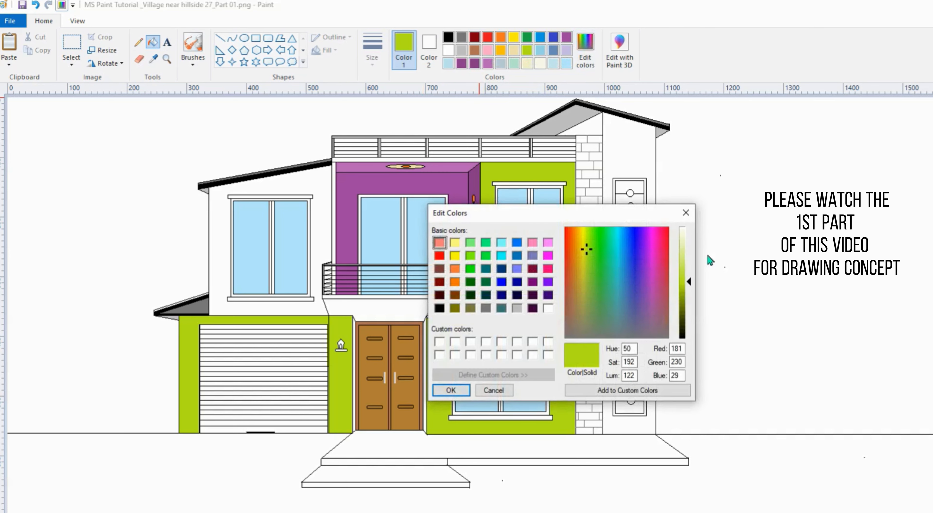
drag(690, 283, 688, 292)
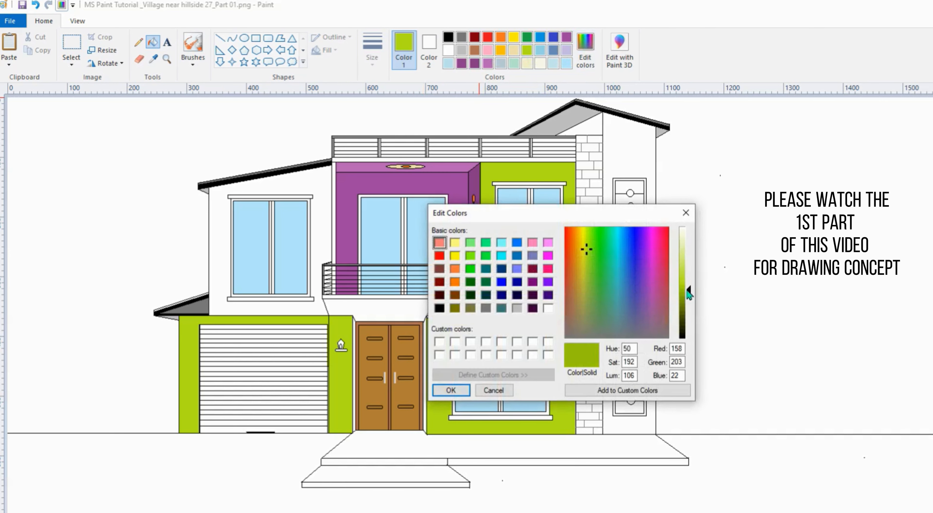
click(451, 390)
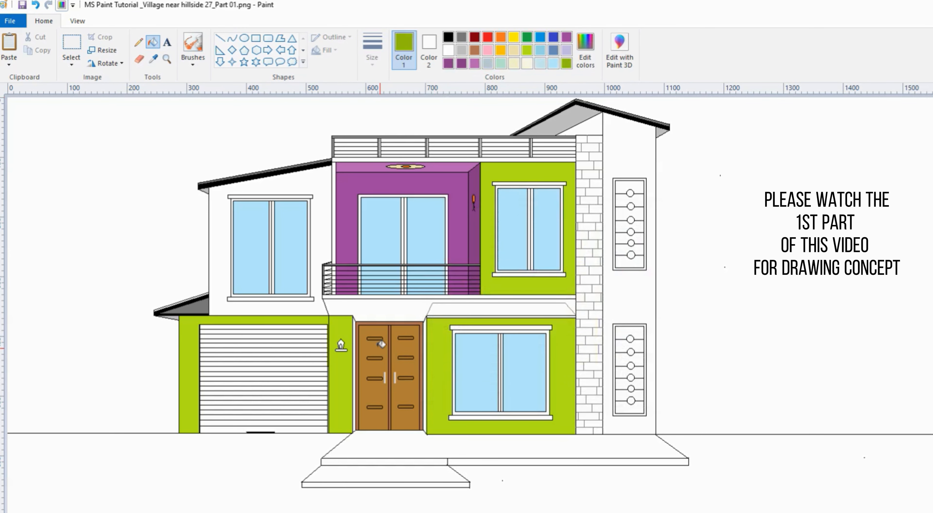
click(354, 332)
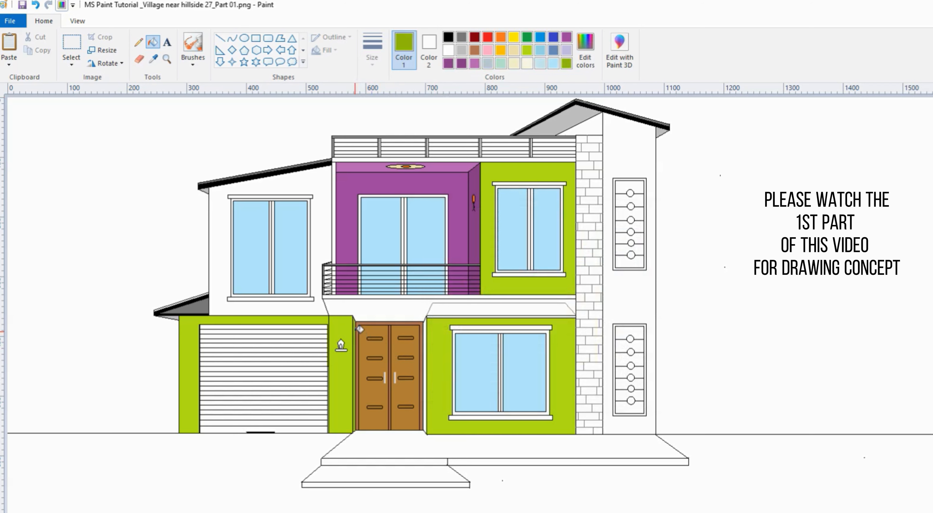
click(426, 330)
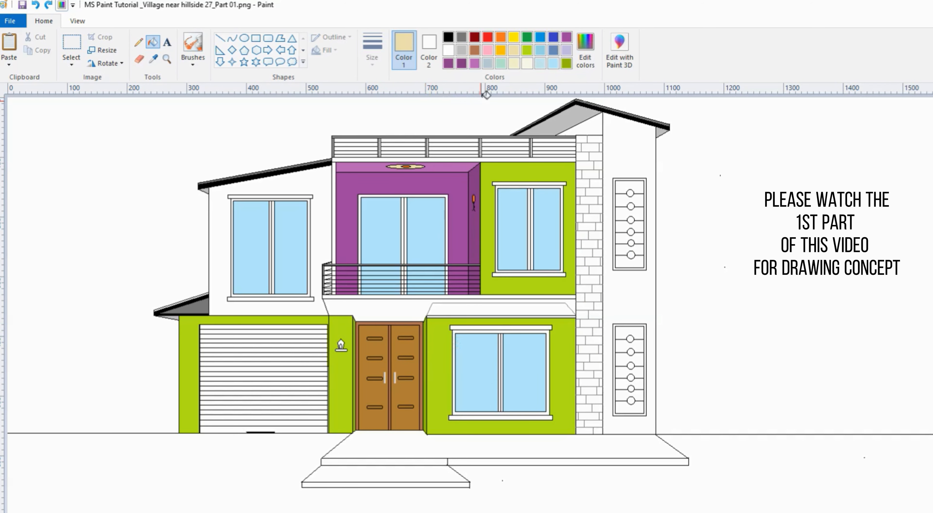
- Fill the band beneath the balcony with golden orange and the sloped canopy over the ground-floor window with beige
click(501, 51)
click(390, 311)
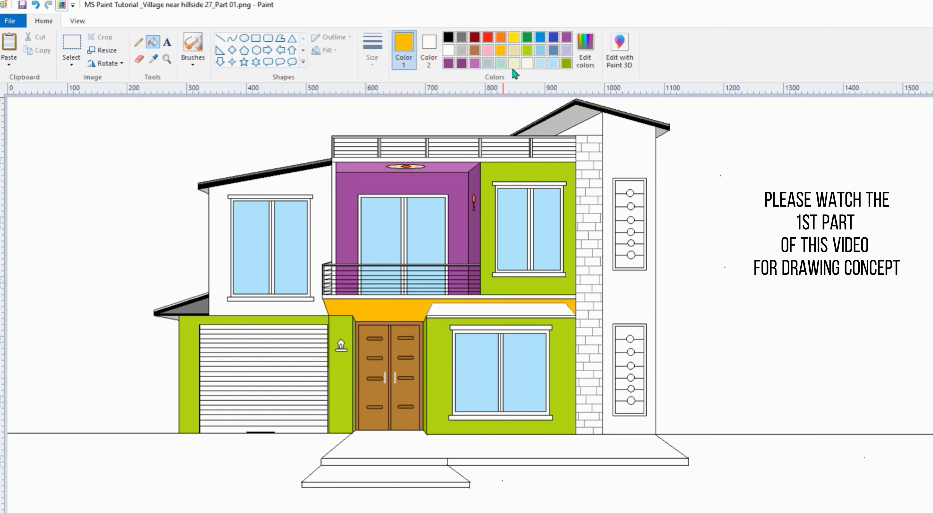
click(514, 50)
click(481, 306)
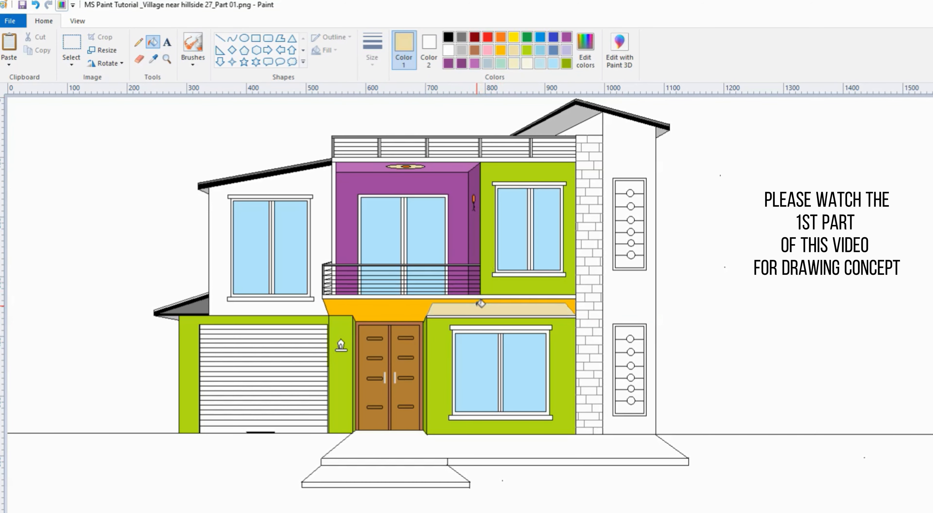
- Mix an olive green (about Red 113, Green 145, Blue 15) and fill the ledges above and below the ground-floor window
click(508, 194)
click(566, 63)
click(585, 47)
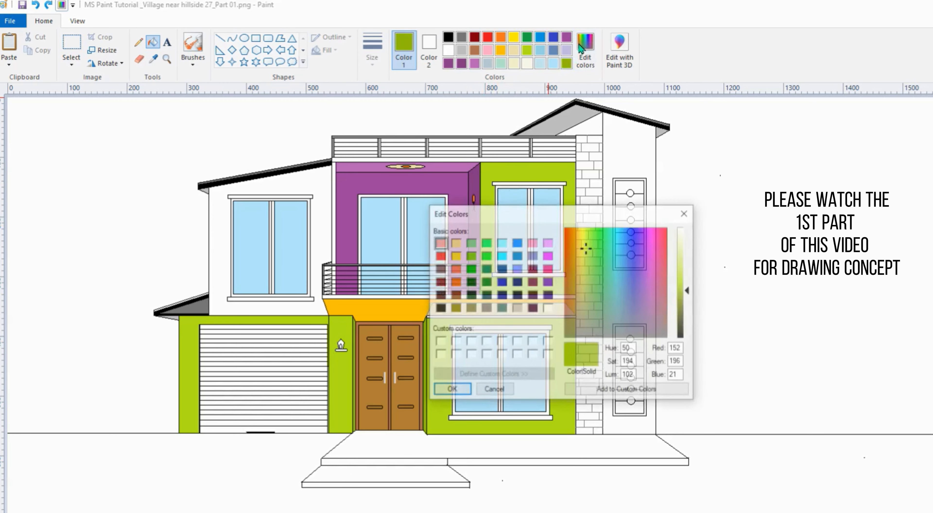
drag(691, 294, 690, 308)
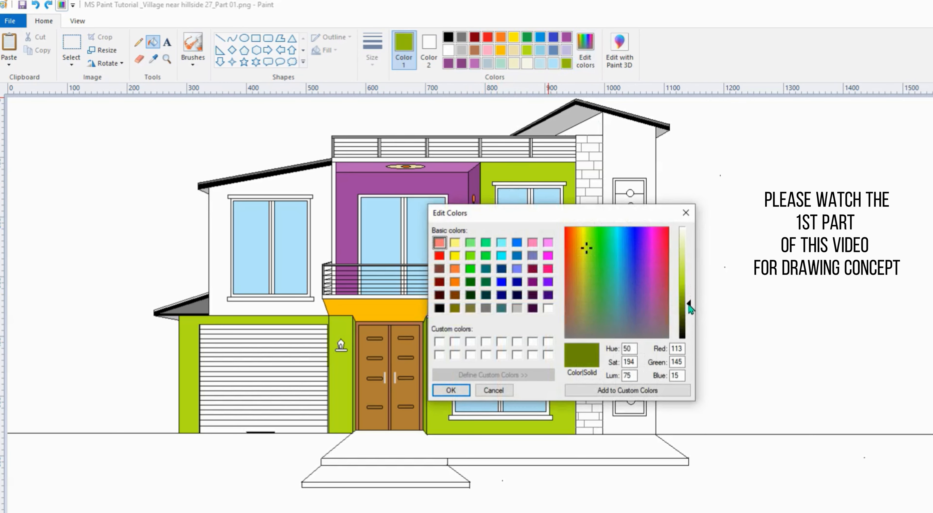
click(442, 390)
click(493, 328)
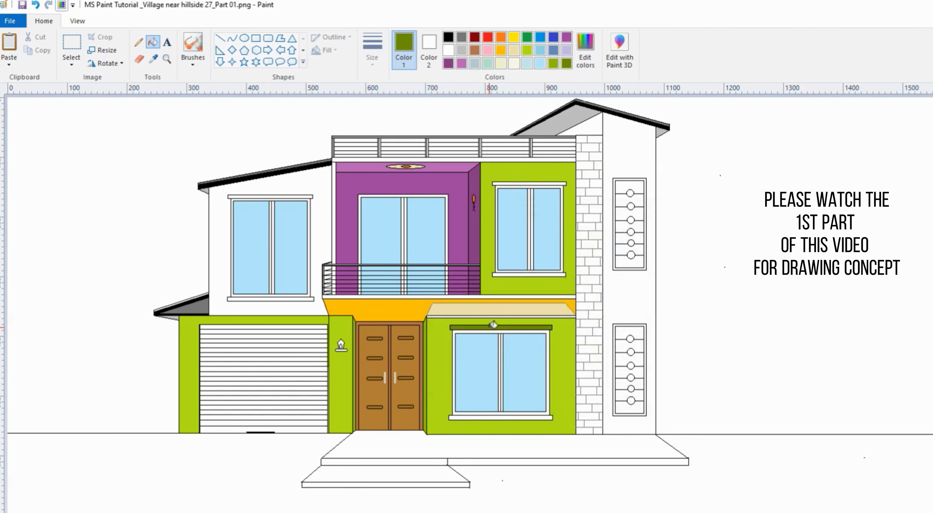
click(513, 416)
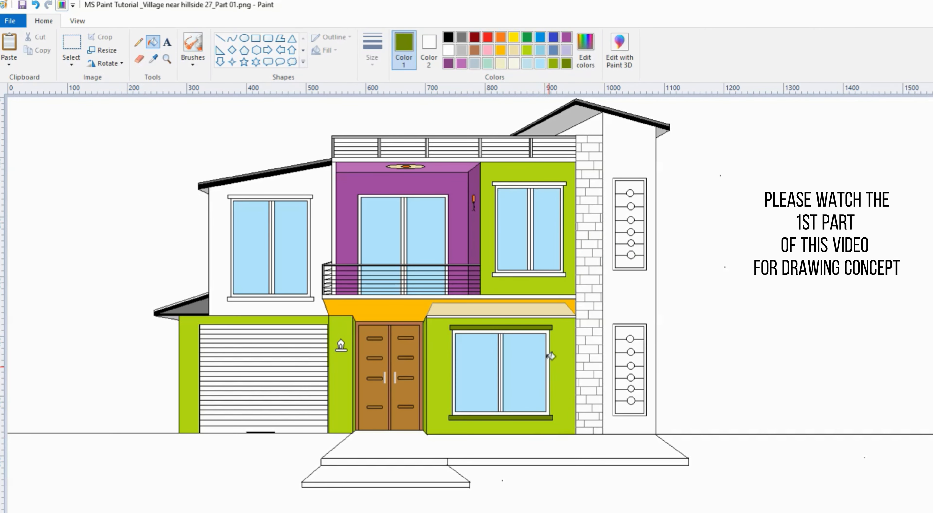
- Fill the upper and lower ledges of both upper-storey windows outside the balcony with the same olive green
click(527, 181)
click(531, 273)
click(304, 196)
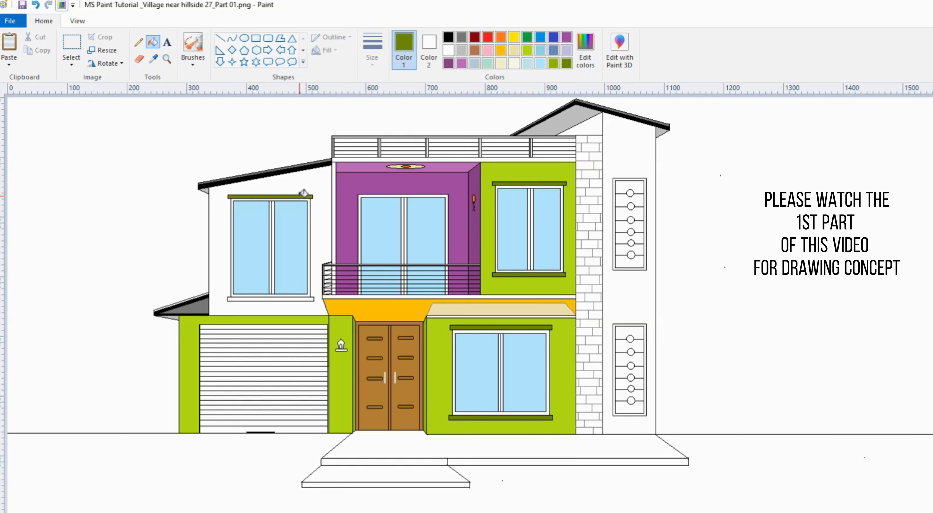
click(288, 298)
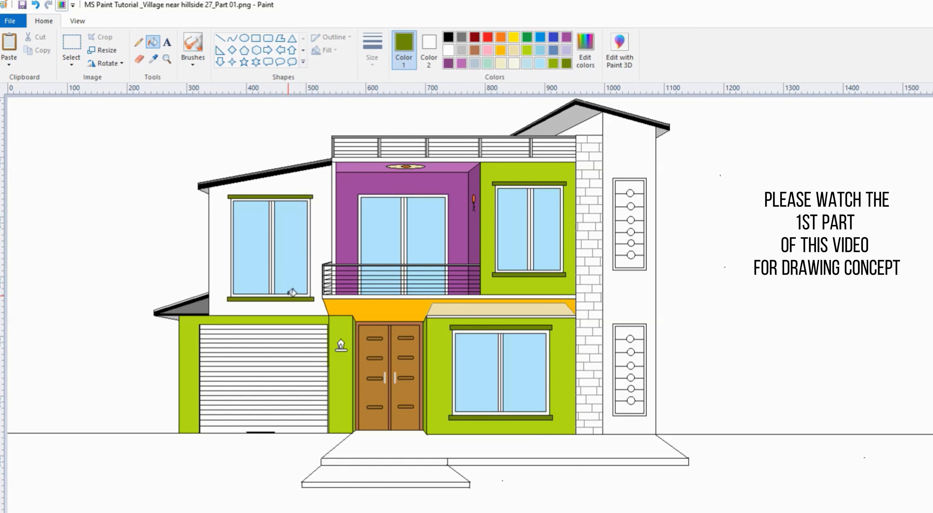
- Mix a turquoise from green and fill the frame and centre bars of the upper window above the garage
click(528, 38)
click(586, 43)
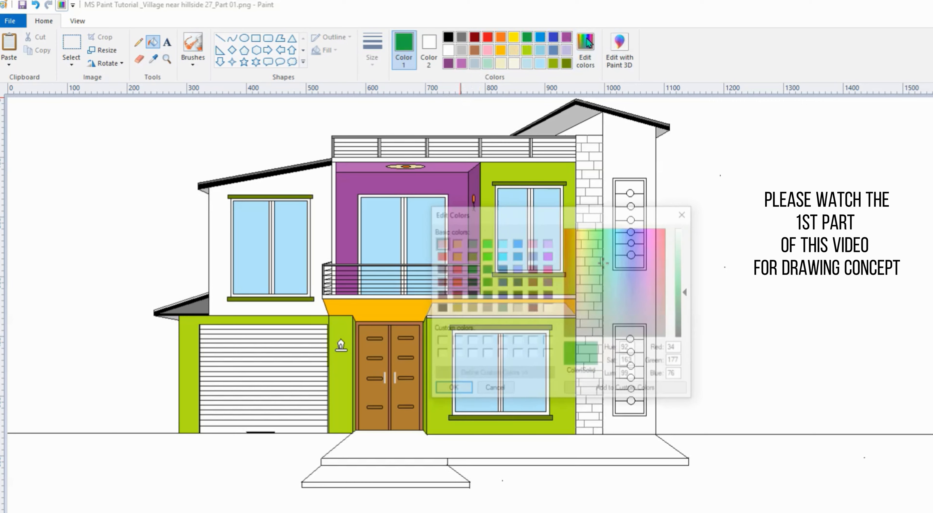
drag(604, 262, 617, 251)
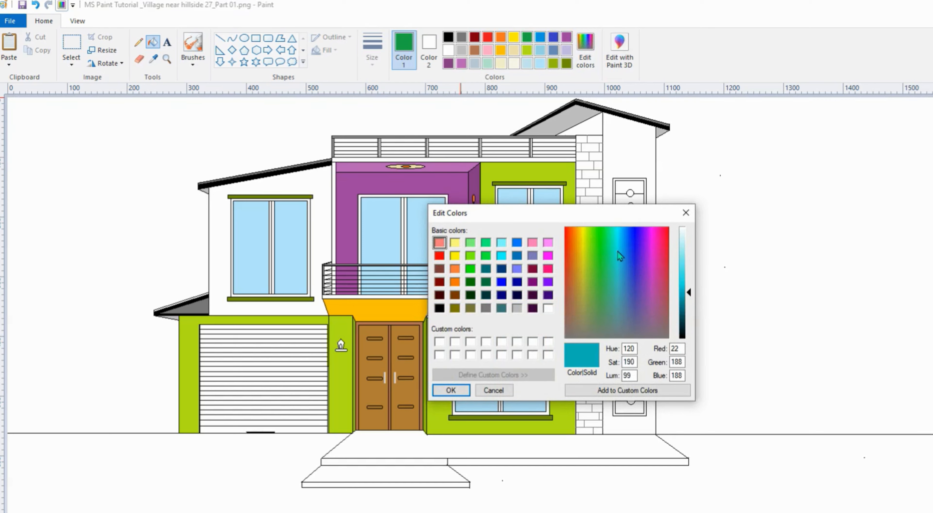
click(451, 390)
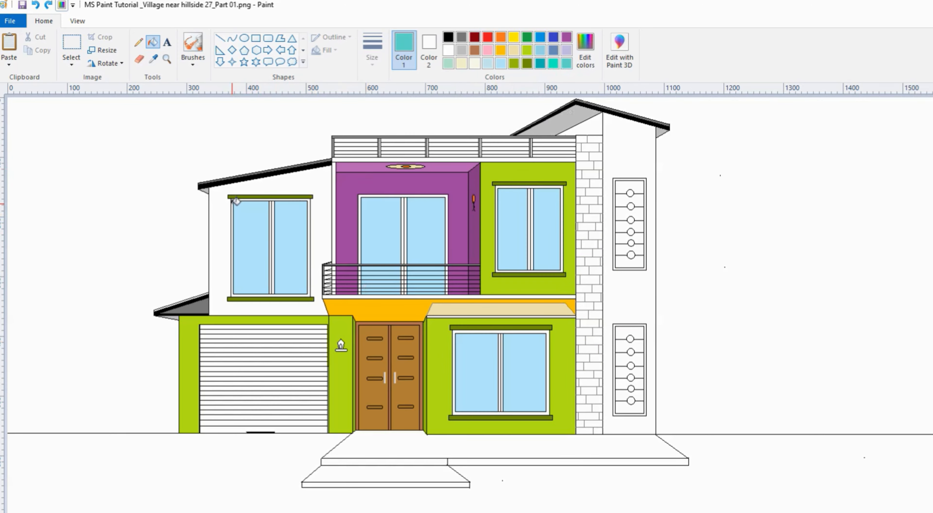
click(274, 204)
click(271, 205)
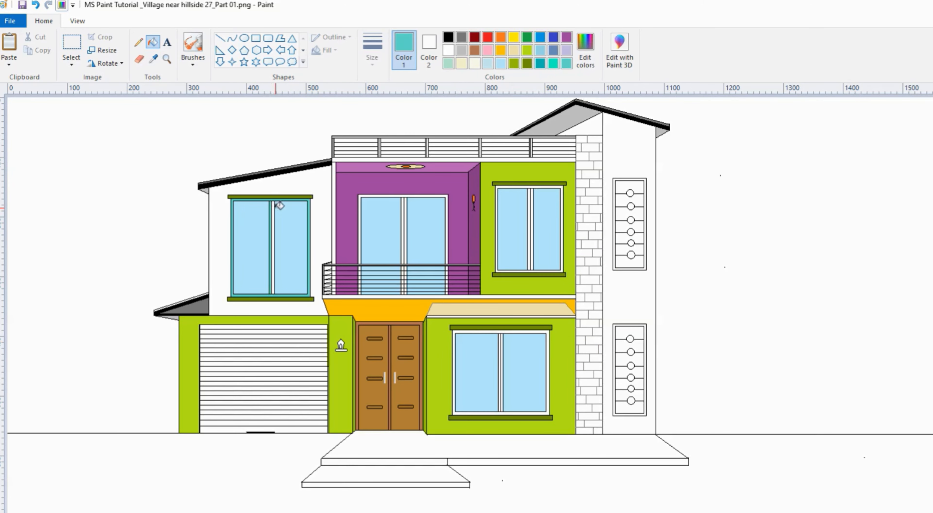
click(273, 205)
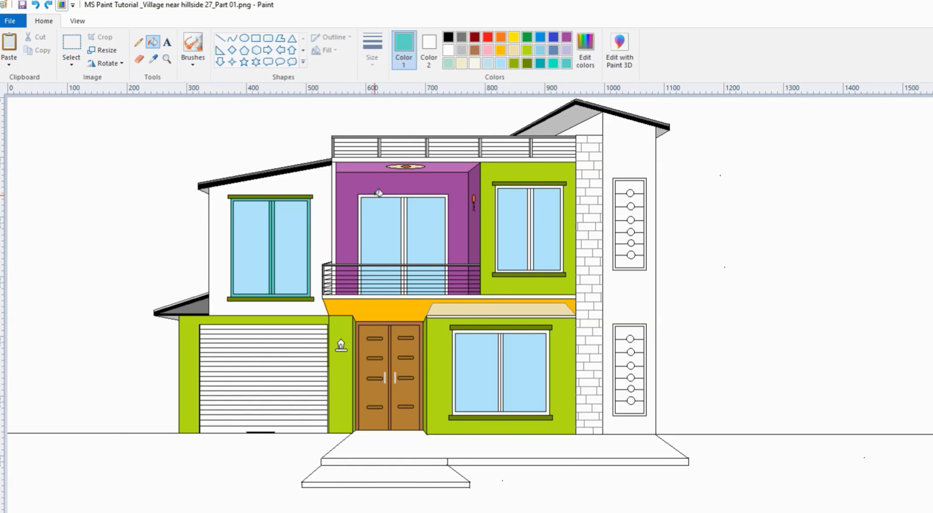
- Fill the frame and centre bars of the balcony's glass door with turquoise
click(375, 196)
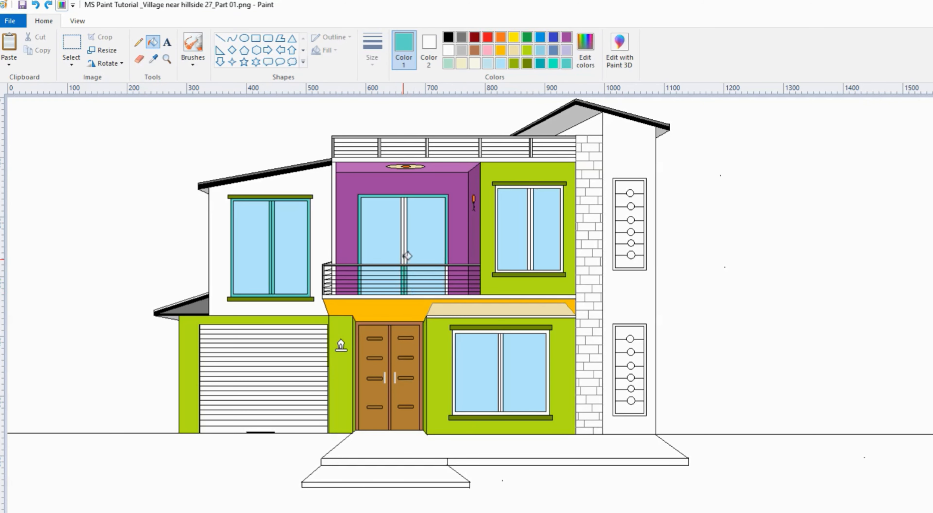
click(403, 253)
click(407, 253)
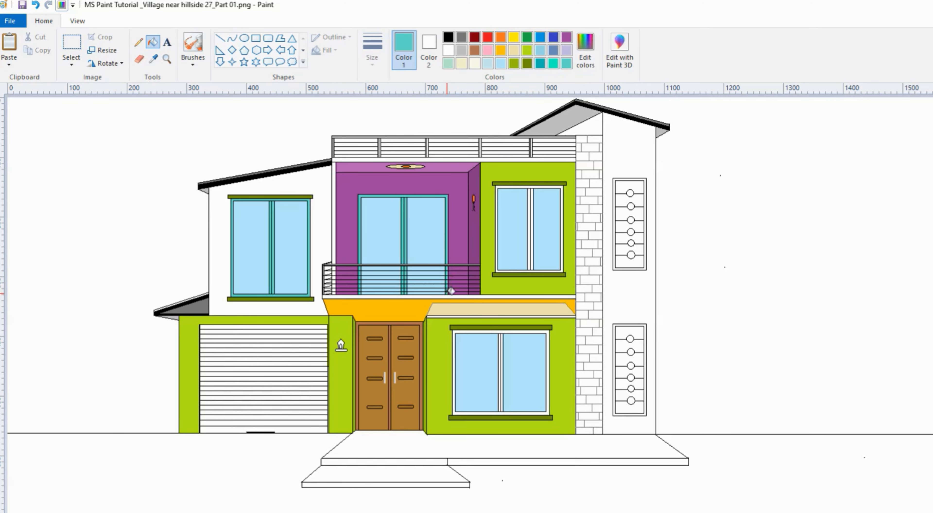
- Fill the frames and centre bars of the two windows in the lime green walls with turquoise
click(496, 188)
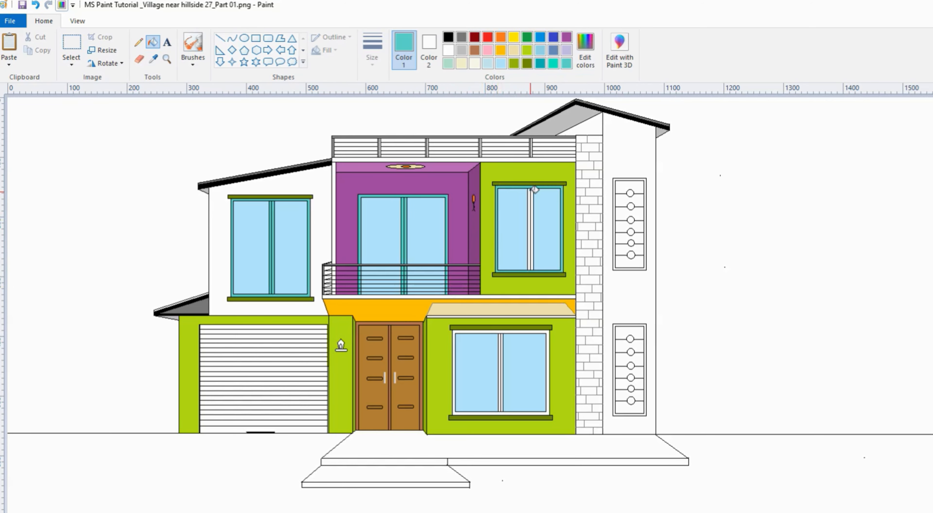
click(530, 192)
click(532, 195)
click(506, 330)
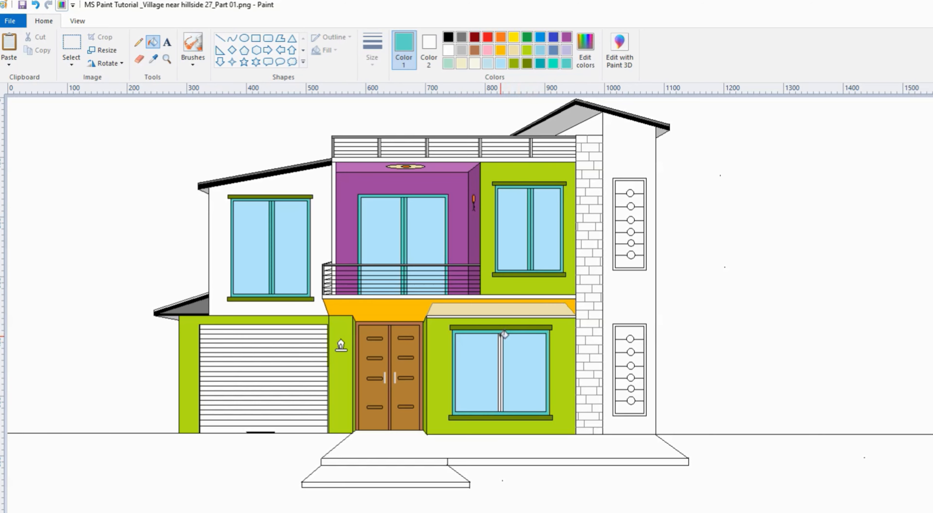
click(500, 335)
click(501, 337)
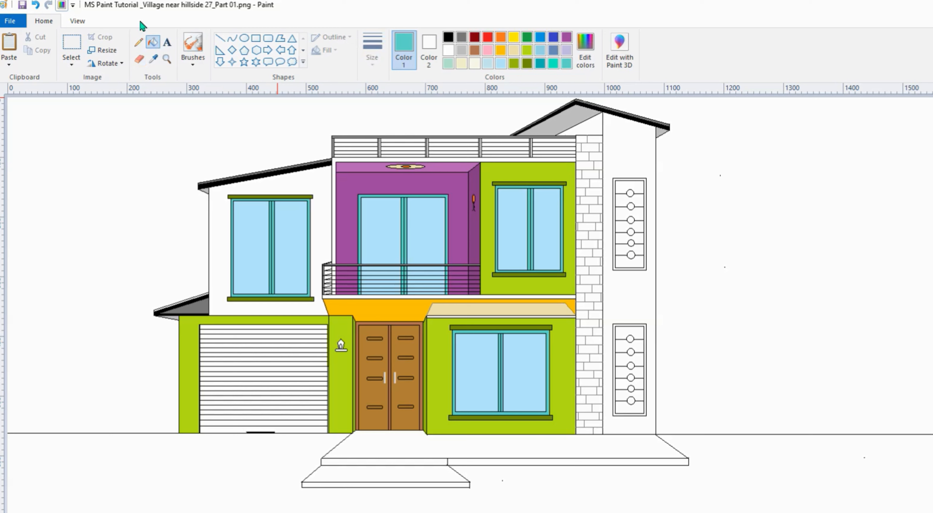
- Colour the wall lamp between the garage and front door with dark grey, golden orange and red
click(462, 36)
click(501, 50)
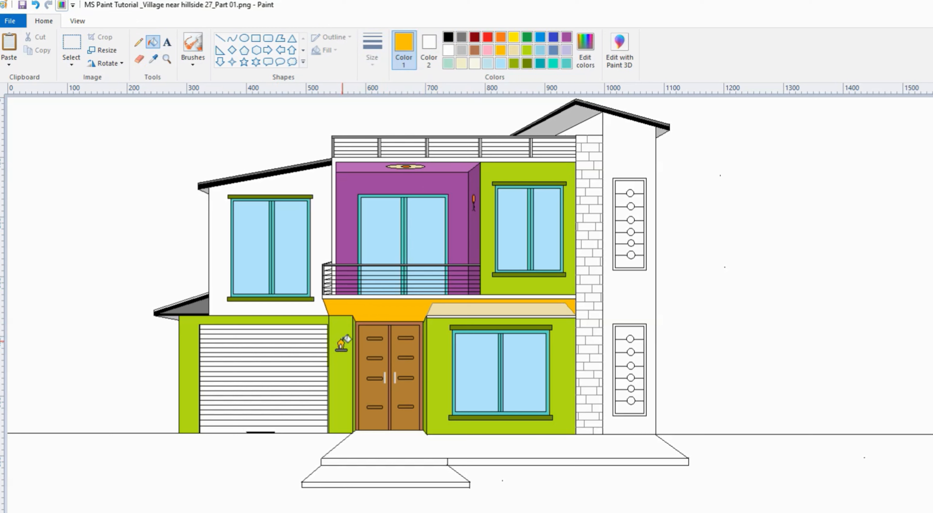
click(486, 38)
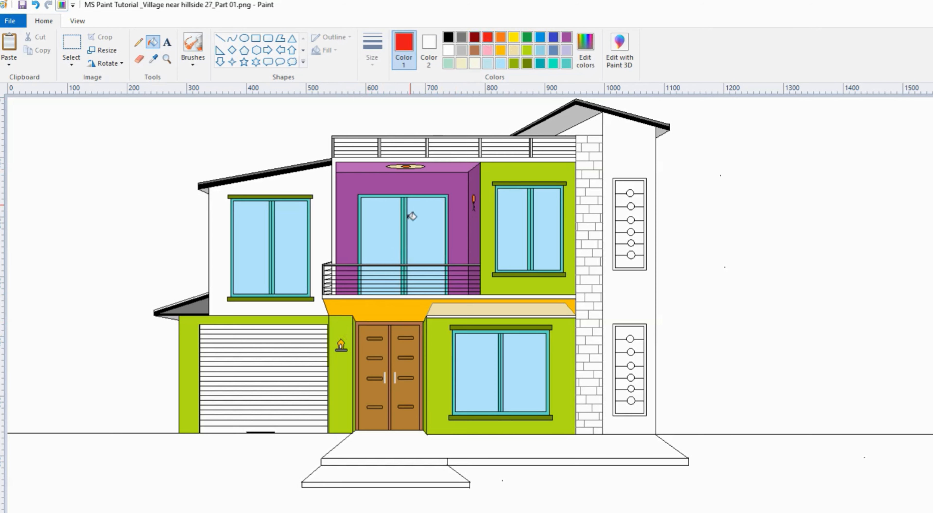
click(341, 345)
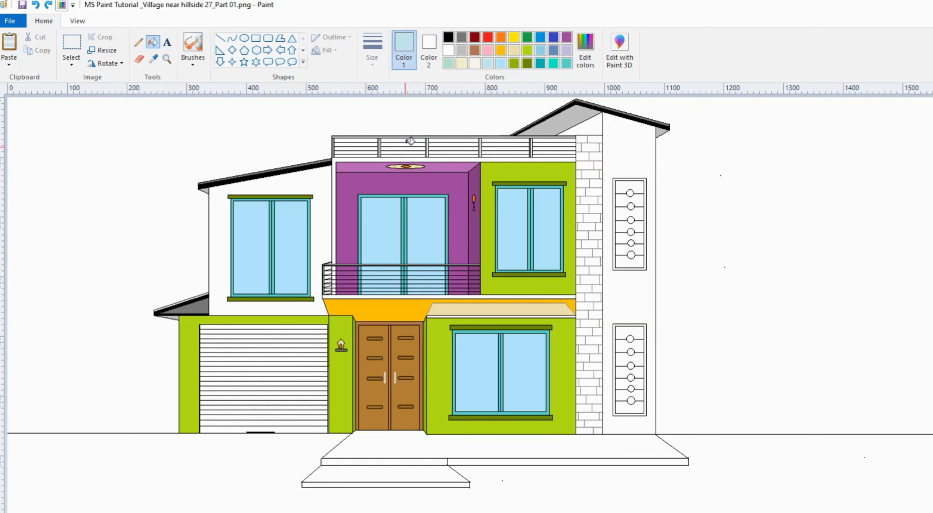
- Mix a light grey with RGB 232, 232, 232 and fill every other slat of the garage door with it
click(463, 51)
click(584, 51)
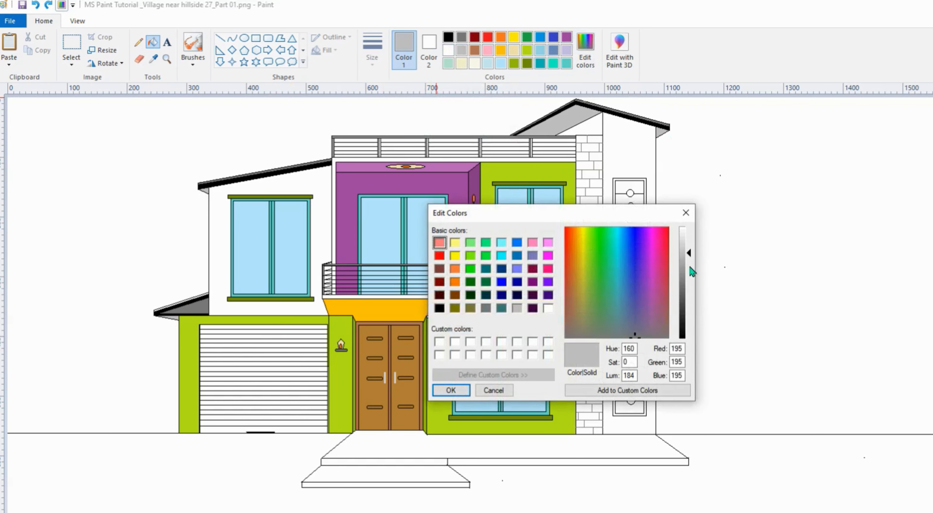
drag(691, 253, 691, 240)
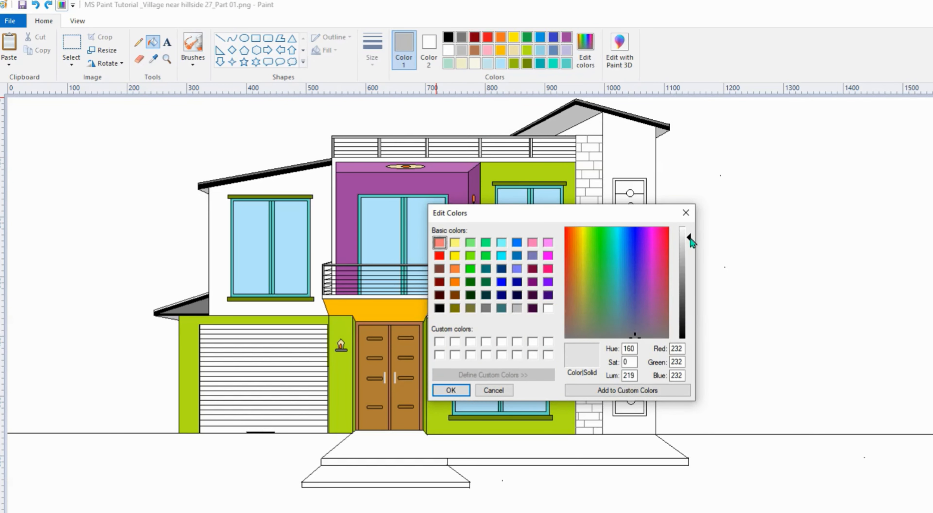
click(450, 390)
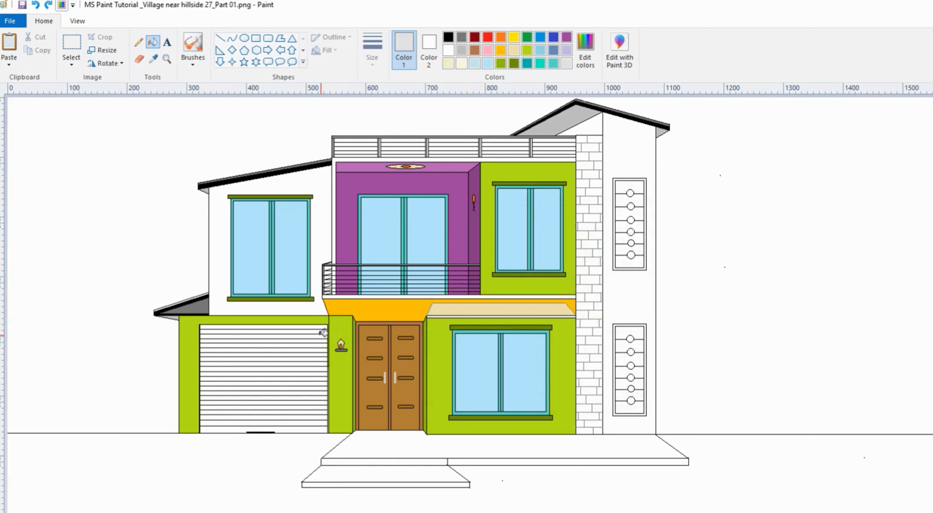
click(306, 326)
click(306, 331)
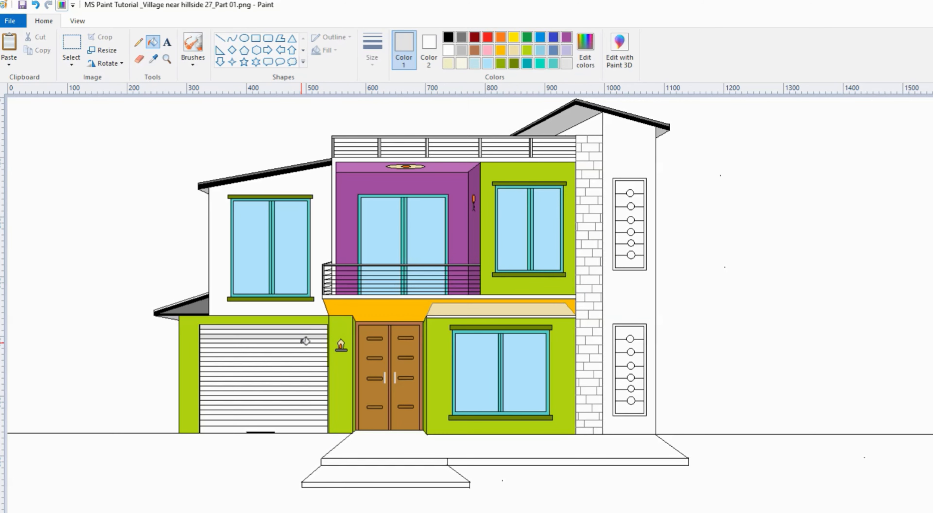
click(306, 341)
click(304, 351)
click(304, 360)
click(303, 371)
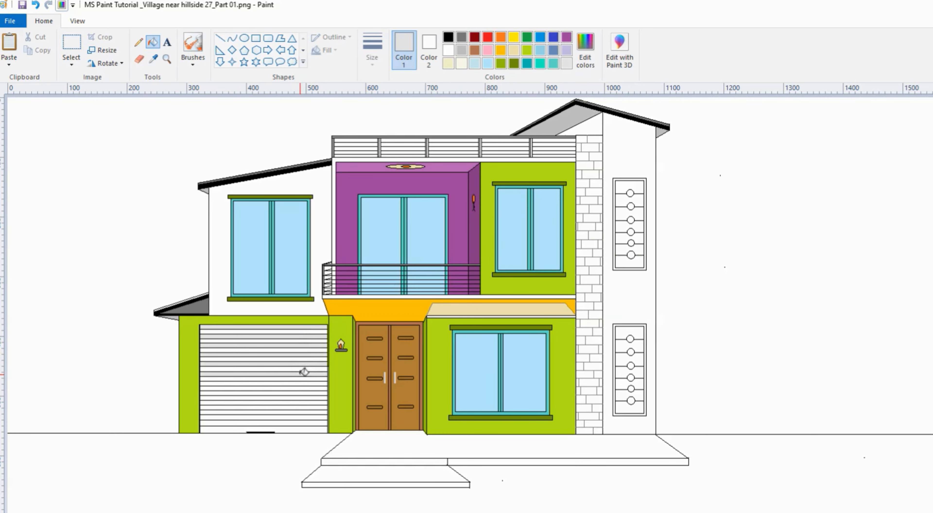
click(302, 381)
click(302, 391)
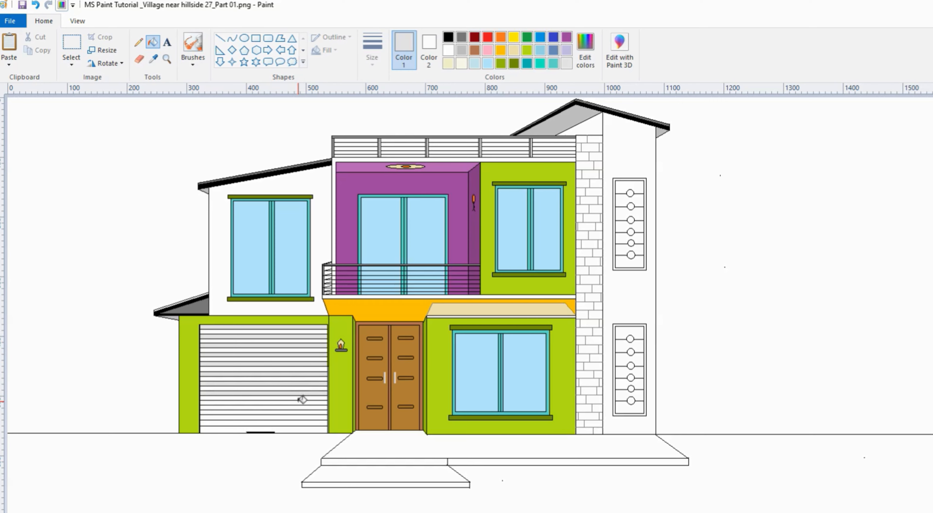
click(302, 402)
click(302, 411)
click(302, 421)
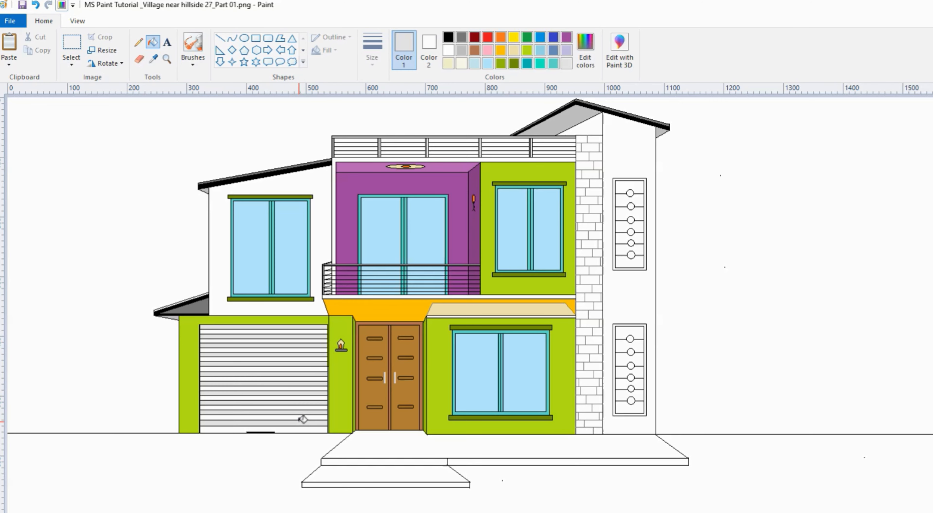
- Mix a paler grey with RGB 243, 243, 243 and fill the remaining slats of the garage door with it
click(463, 51)
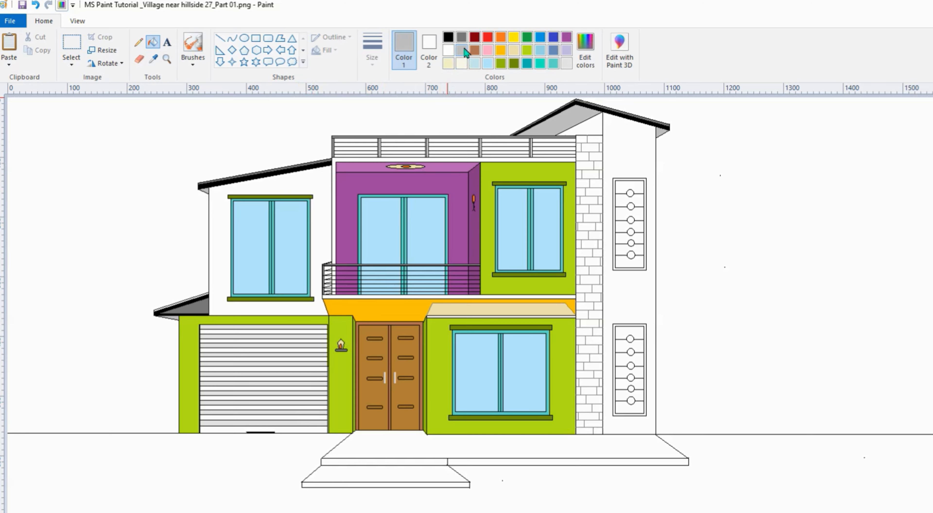
click(565, 64)
click(585, 50)
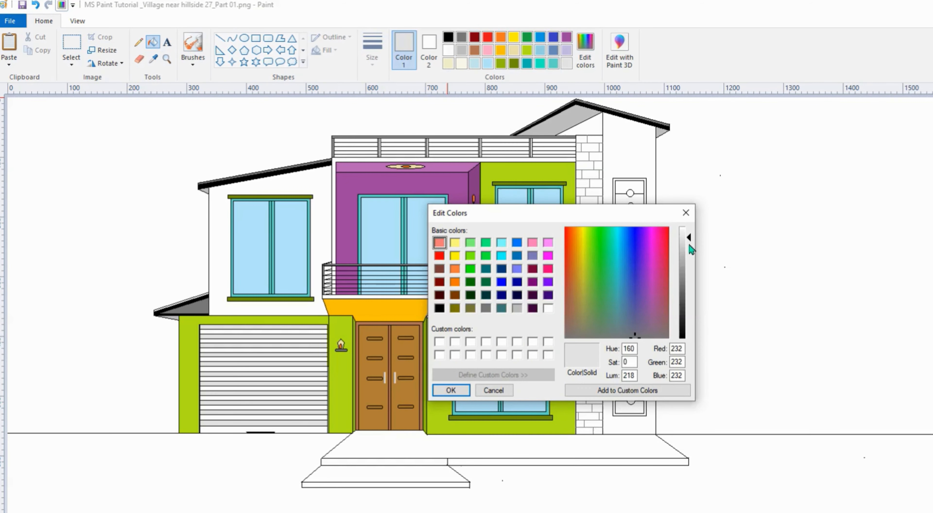
drag(689, 236, 689, 232)
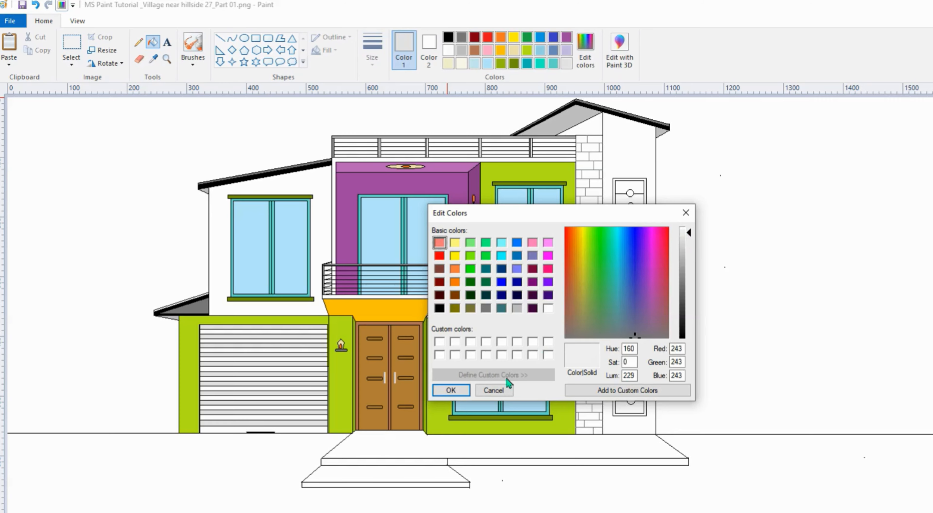
click(462, 393)
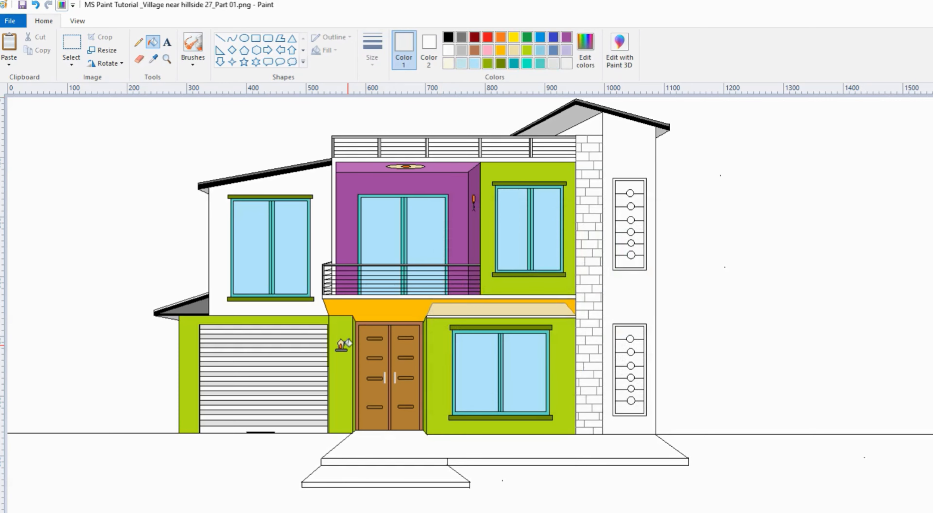
click(315, 334)
click(316, 346)
click(316, 355)
click(315, 364)
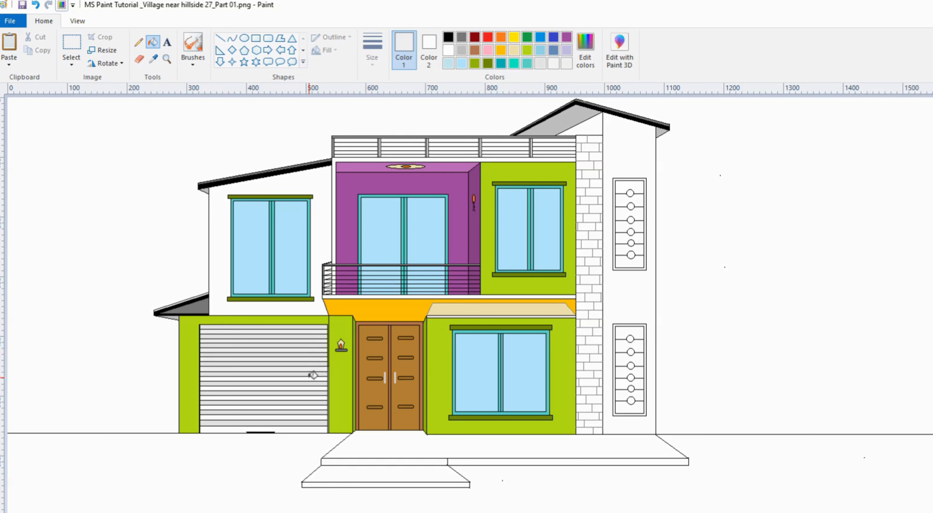
click(314, 375)
click(314, 384)
click(314, 394)
click(315, 403)
click(314, 414)
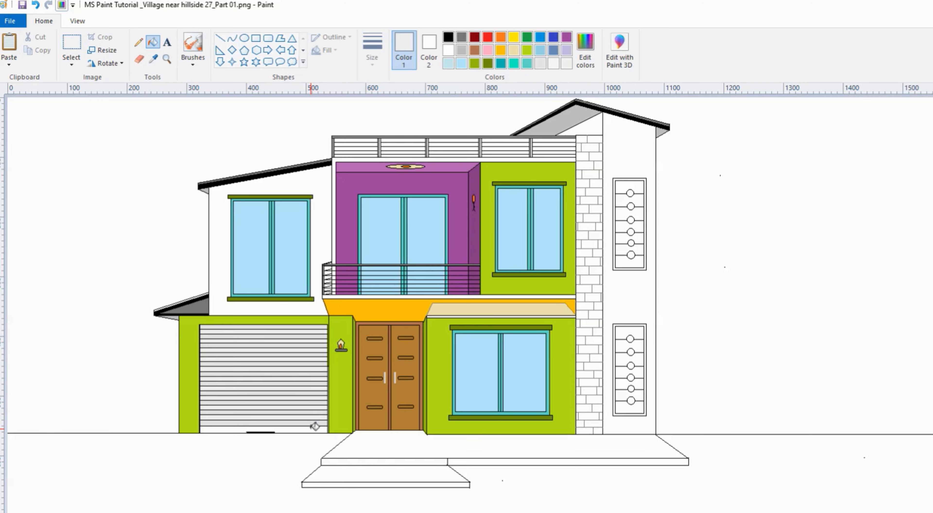
click(314, 427)
- Fill the wall around the upper window above the garage with beige
click(513, 50)
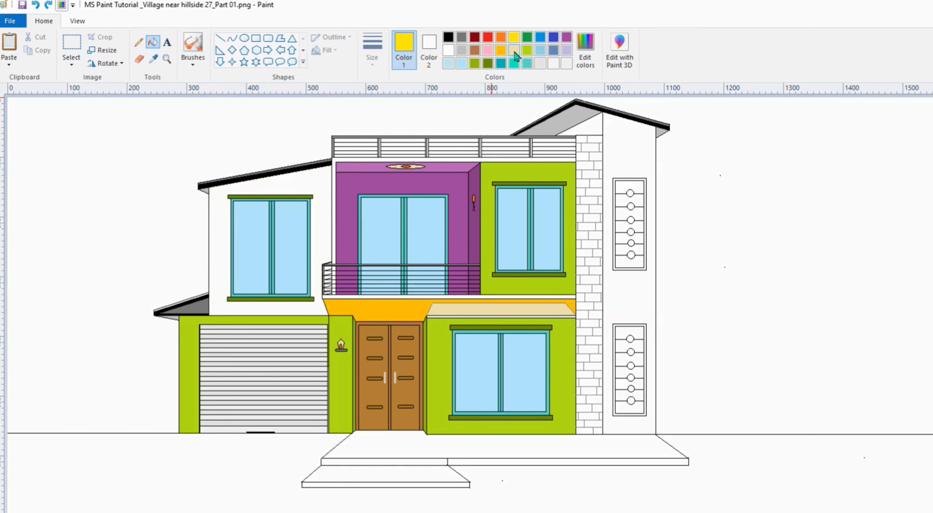
click(330, 175)
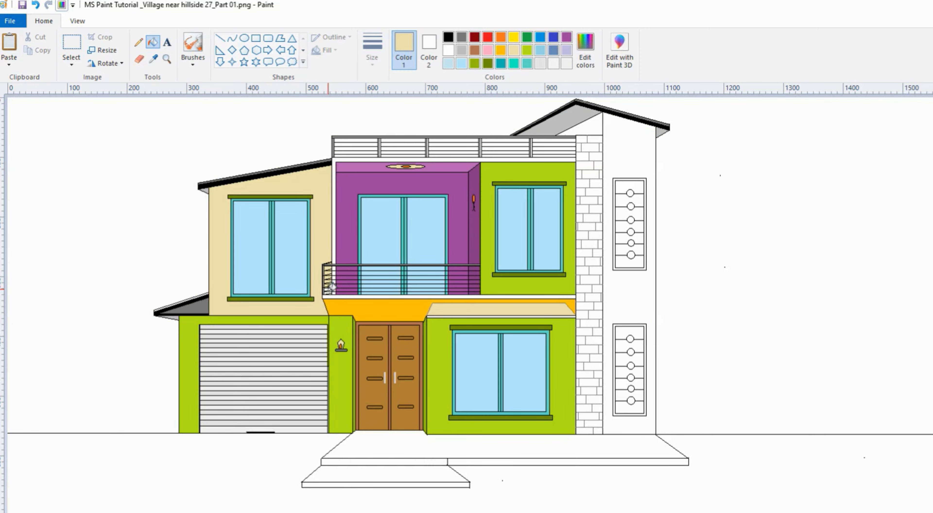
key(ctrl+z)
- Fill the frame around the balcony and the ledge beneath it with orange, and the rooftop railing with light grey
click(501, 37)
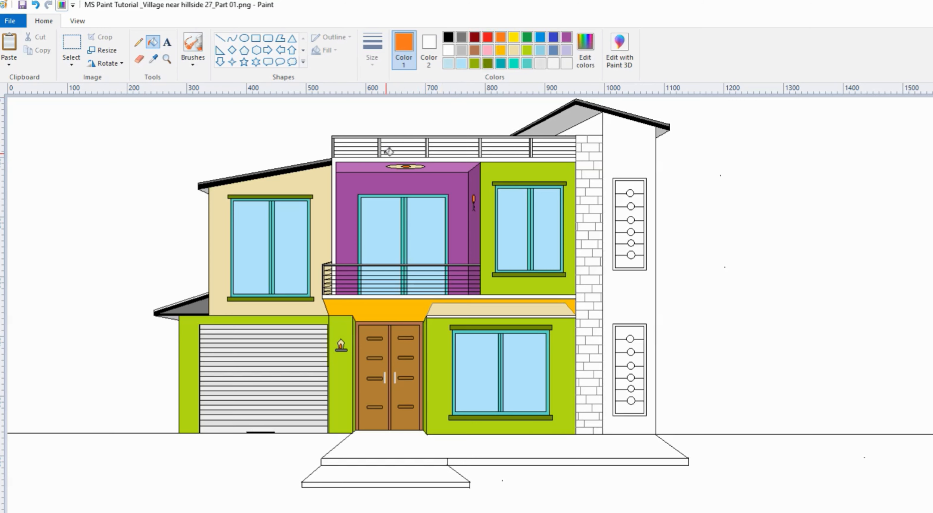
click(385, 158)
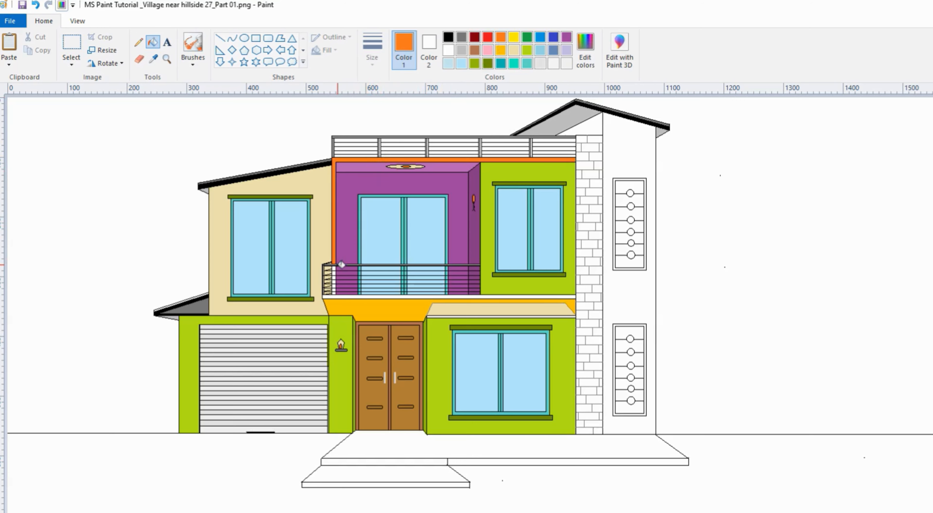
click(338, 295)
click(462, 51)
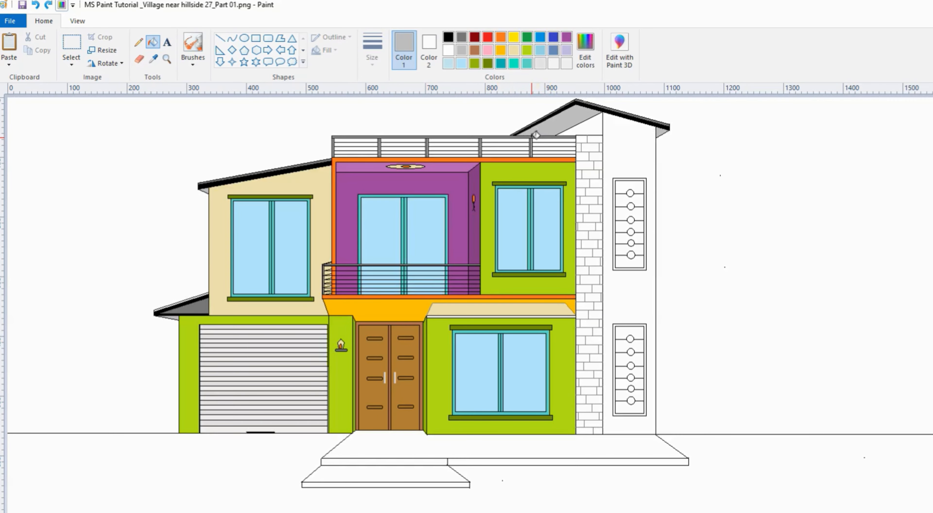
click(532, 138)
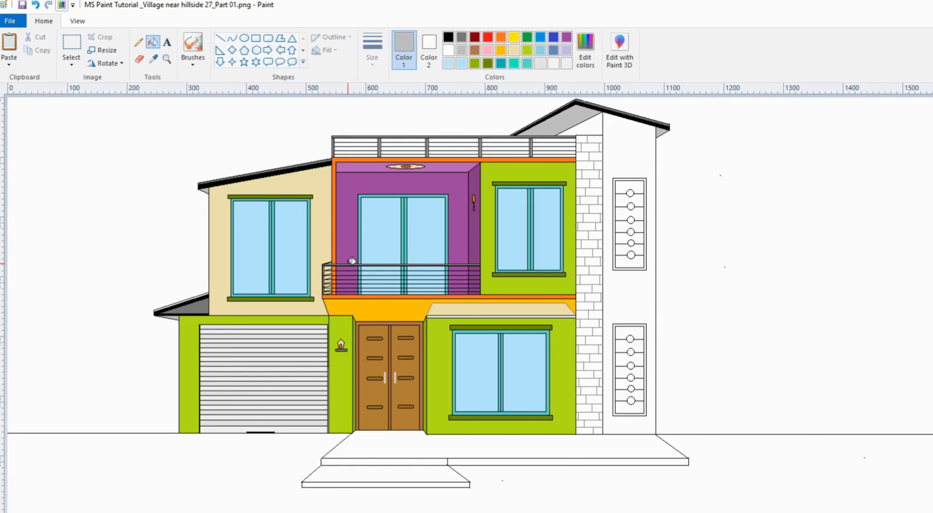
- Fill the glass panes of the tower's upper window with light blue
click(540, 50)
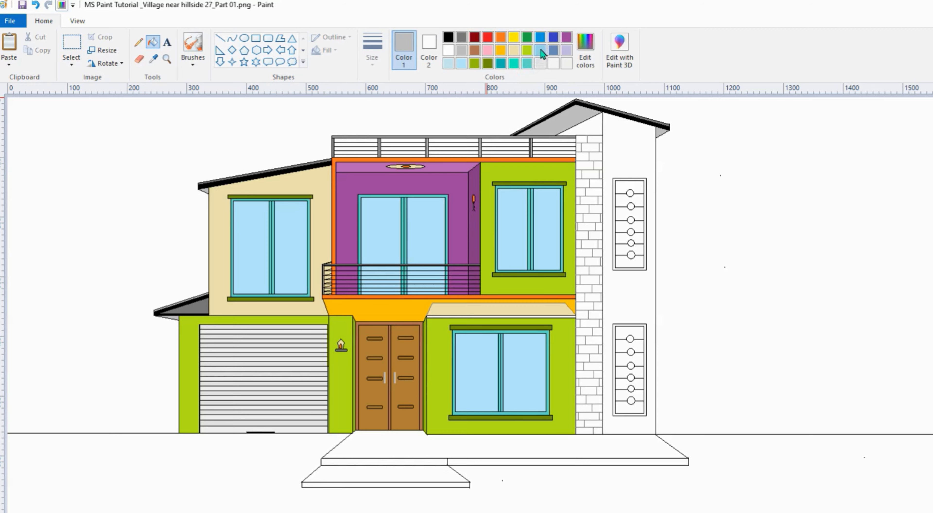
click(634, 185)
click(636, 202)
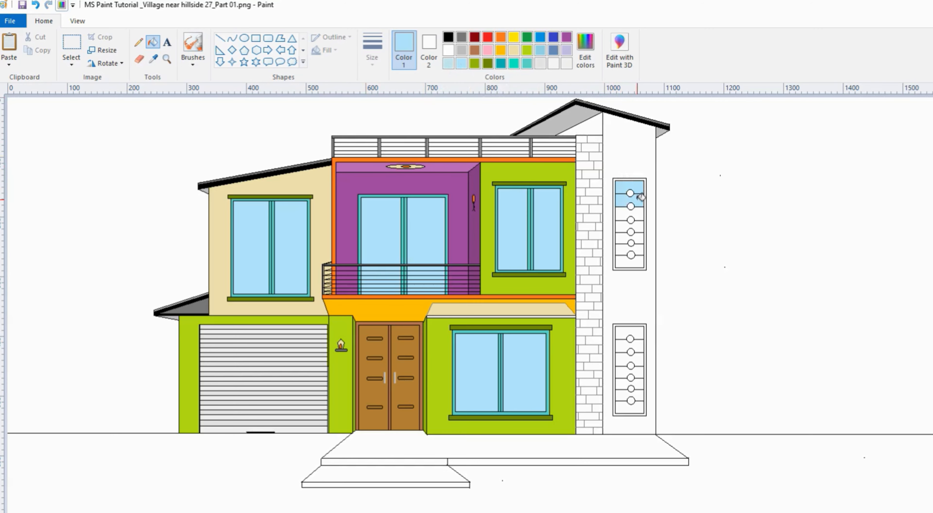
click(639, 212)
click(639, 225)
click(640, 237)
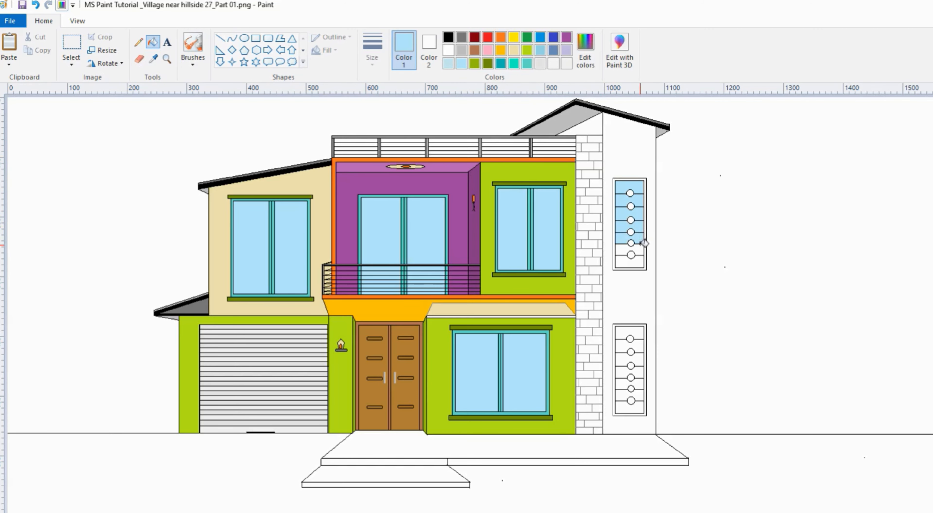
click(641, 250)
click(642, 263)
- Fill the glass panes of the tower's lower window with light blue
click(642, 332)
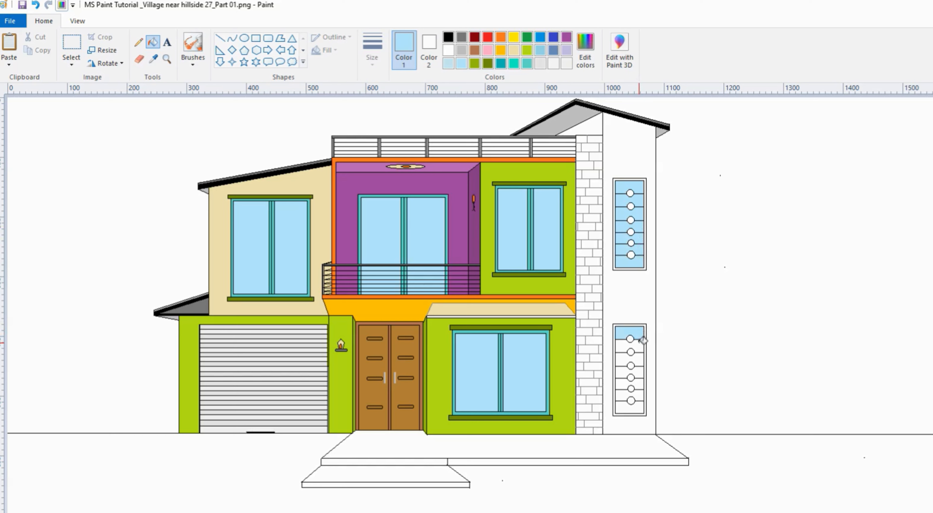
click(641, 345)
click(641, 358)
click(641, 371)
click(641, 382)
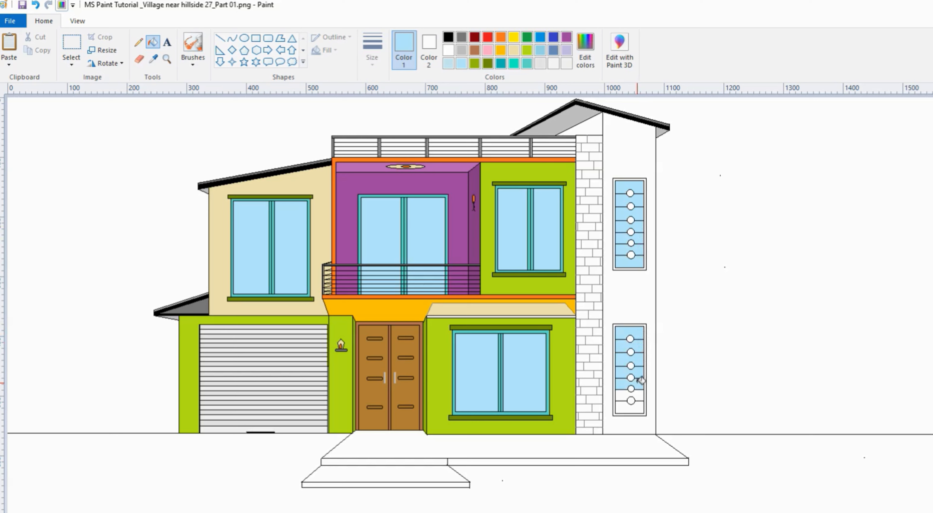
click(642, 393)
click(644, 405)
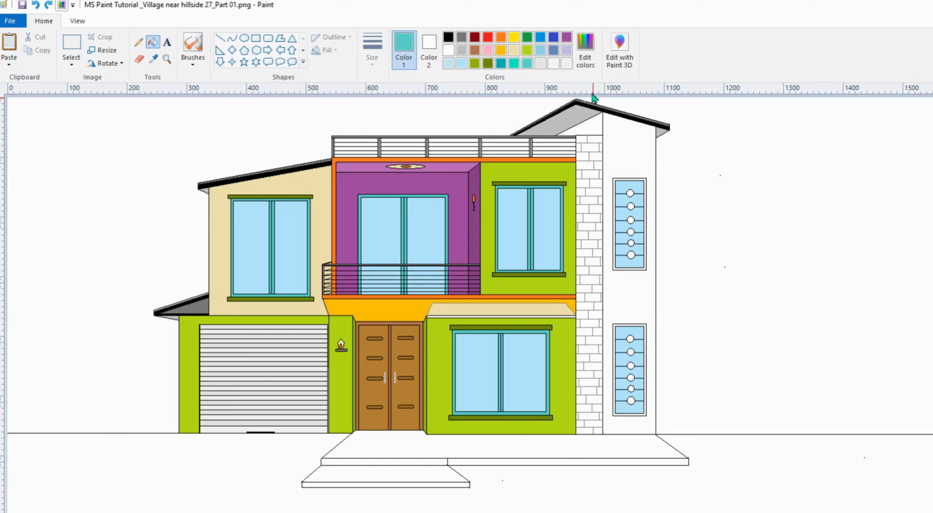
- Fill the decorative circles in both tower windows with lavender
click(566, 50)
click(630, 193)
click(631, 206)
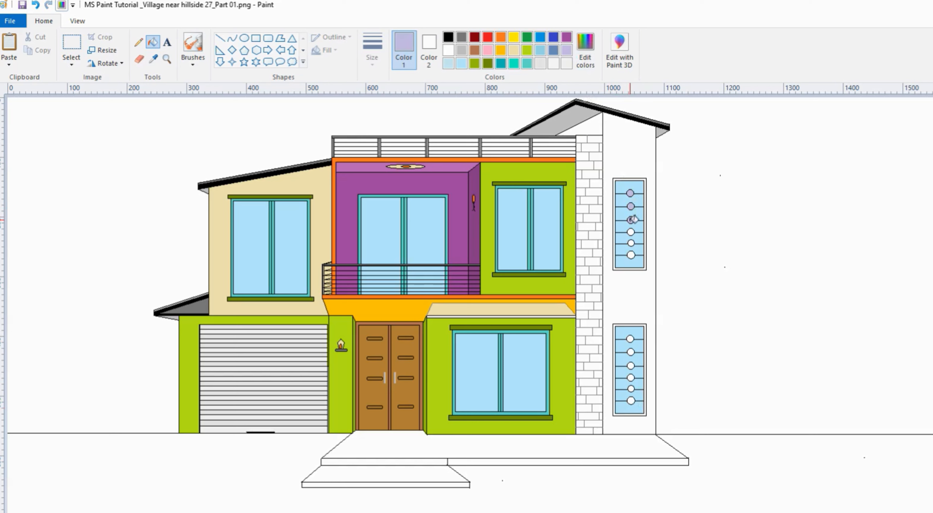
click(630, 231)
click(631, 242)
click(630, 255)
click(630, 338)
click(630, 400)
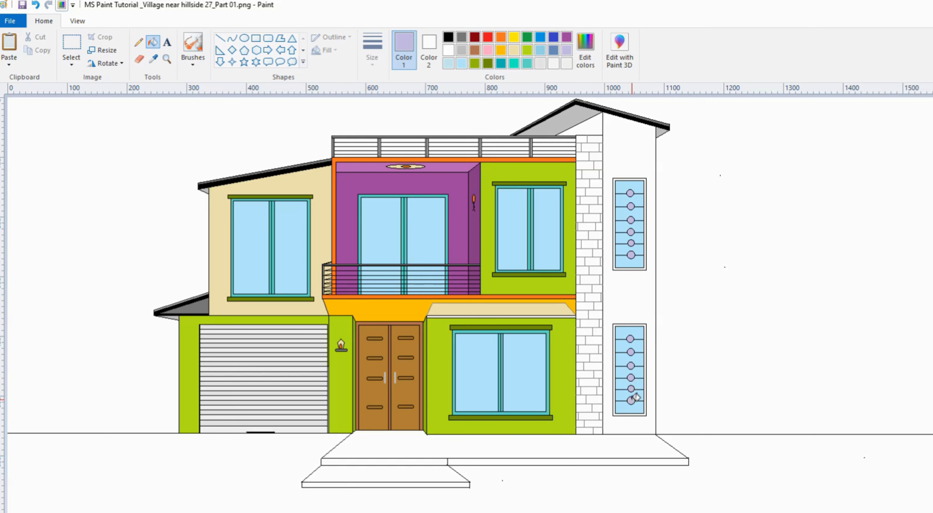
- Fill the frames of both tower windows with turquoise
click(527, 64)
click(645, 178)
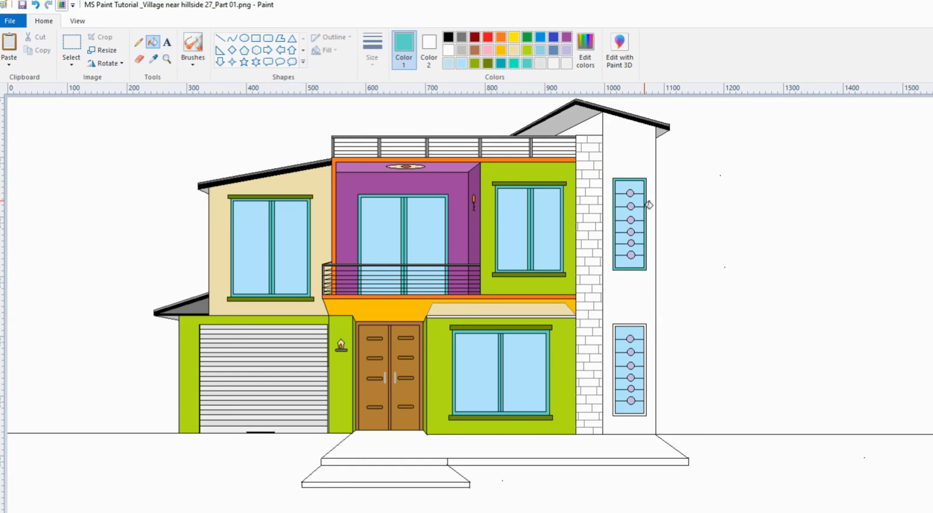
click(644, 324)
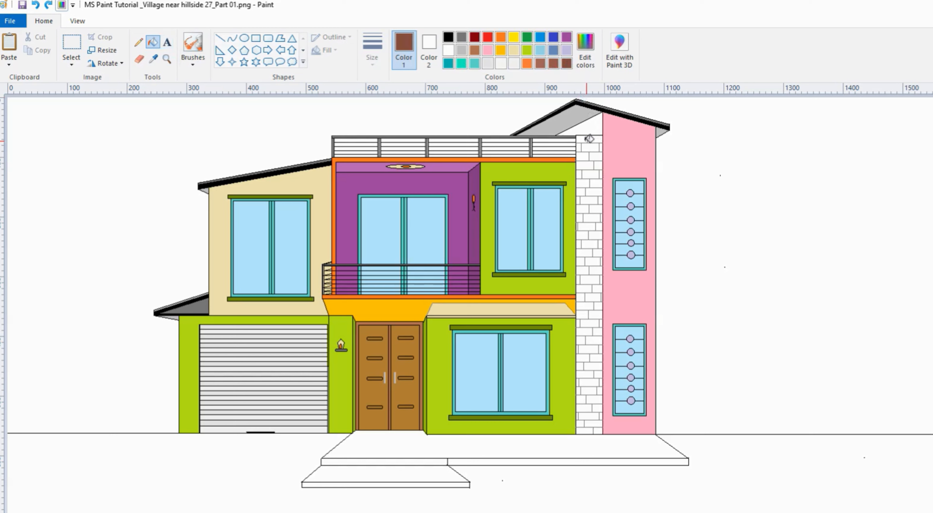
- Fill alternating bricks along the full height of the tower's brick column with reddish brown
click(591, 147)
click(583, 156)
click(599, 166)
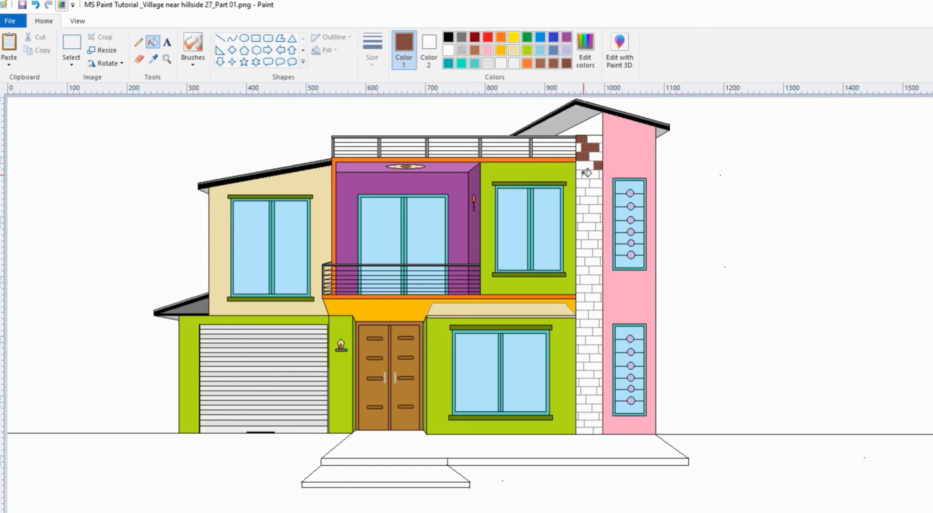
click(590, 174)
click(597, 183)
click(581, 191)
click(600, 199)
click(578, 199)
click(595, 208)
click(580, 218)
click(589, 228)
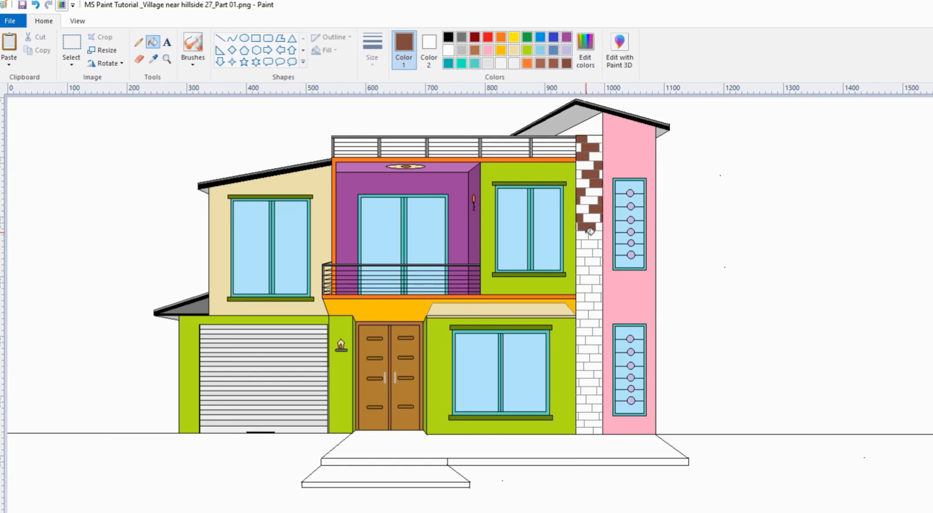
click(594, 244)
click(597, 252)
click(581, 261)
click(597, 270)
click(578, 280)
click(597, 287)
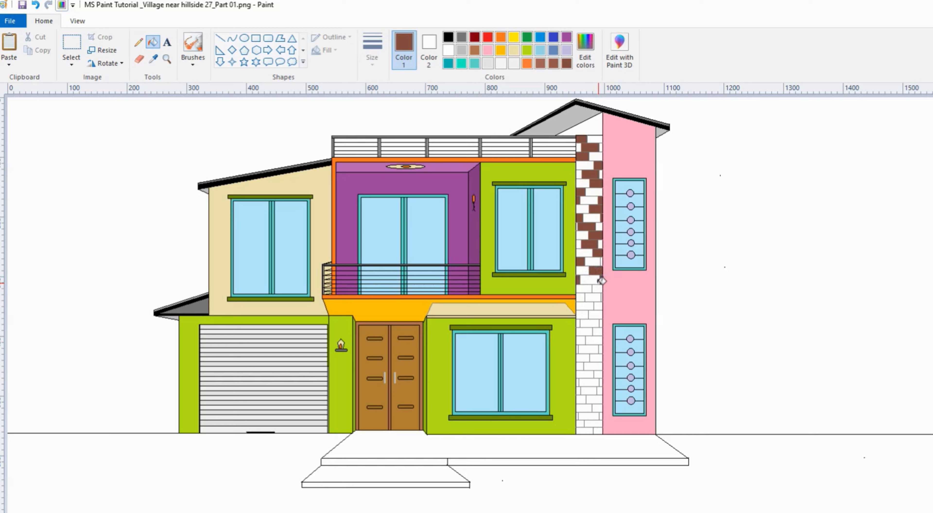
click(580, 296)
click(598, 305)
click(587, 315)
click(593, 323)
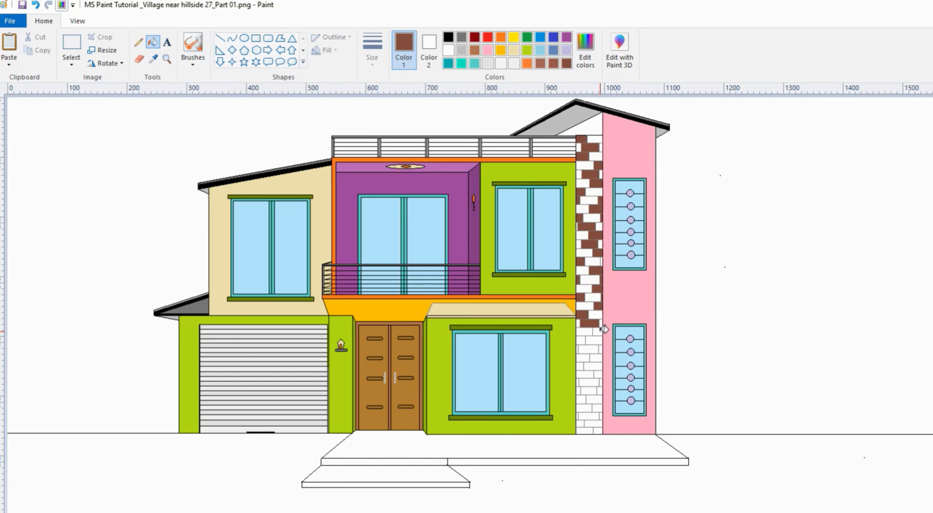
click(598, 331)
click(581, 340)
click(593, 349)
click(597, 357)
click(580, 365)
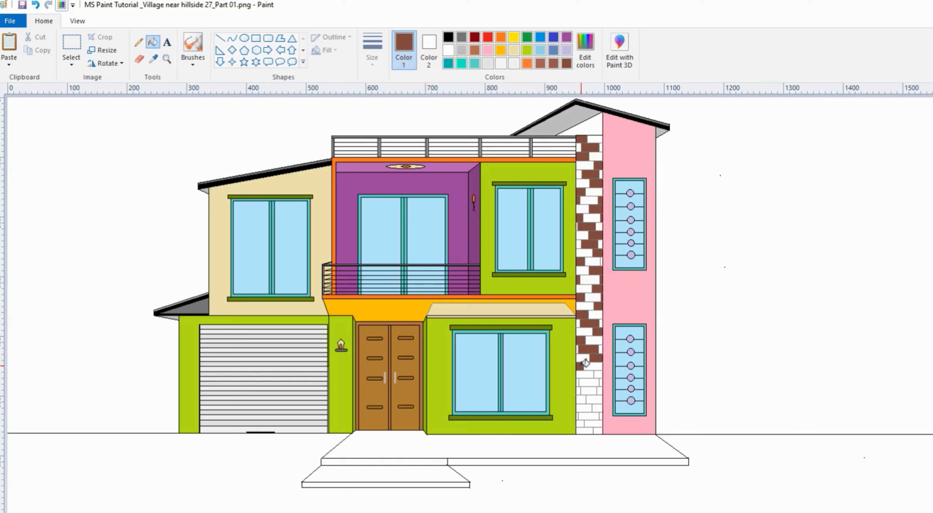
click(588, 381)
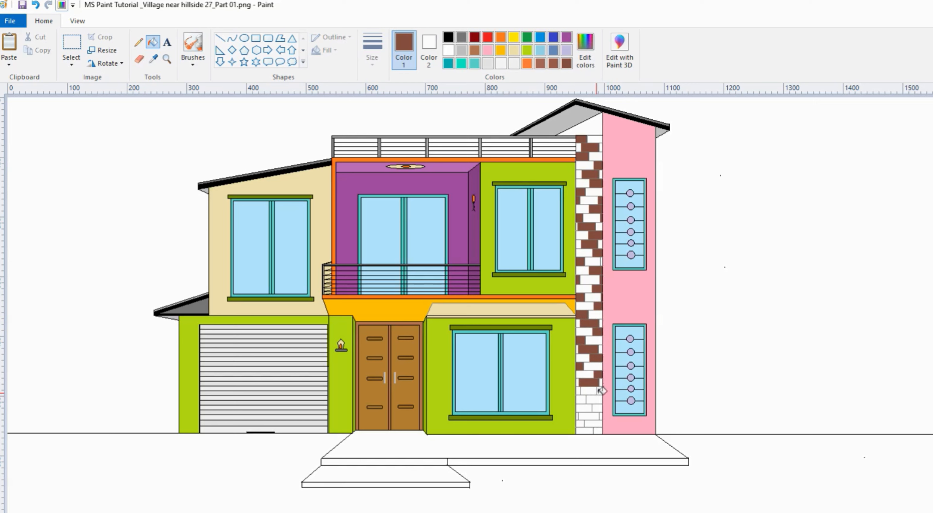
click(599, 390)
click(578, 390)
click(592, 398)
click(584, 408)
click(594, 423)
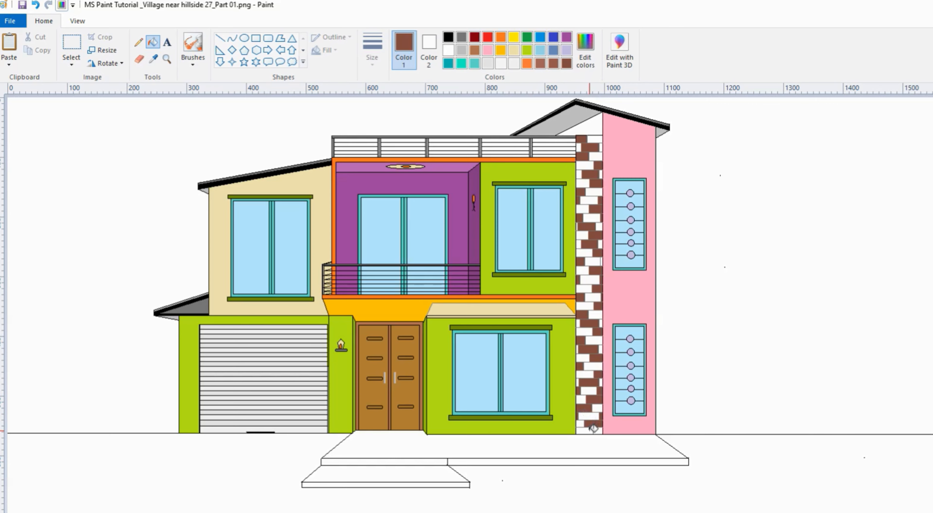
click(584, 430)
- Mix a darker brown (RGB 116, 69, 67) and fill the column's remaining white bricks with it
click(593, 48)
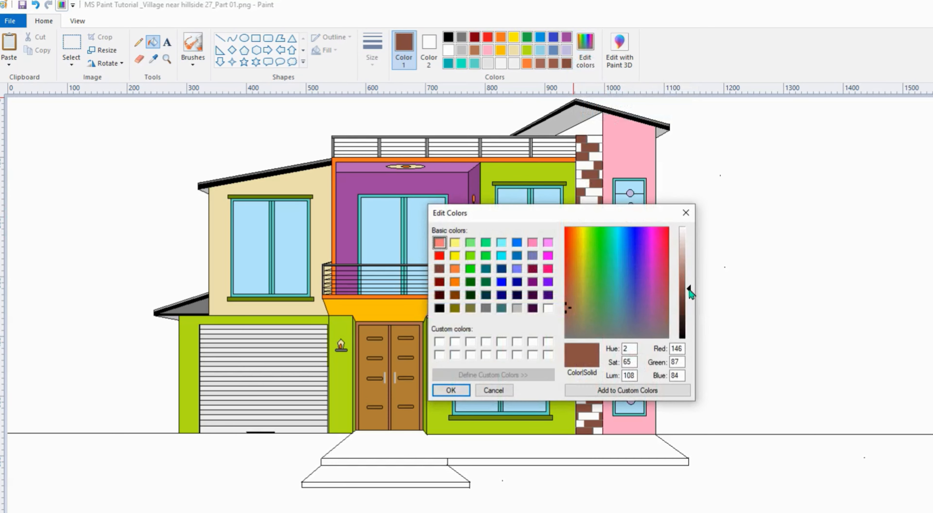
drag(689, 293, 689, 300)
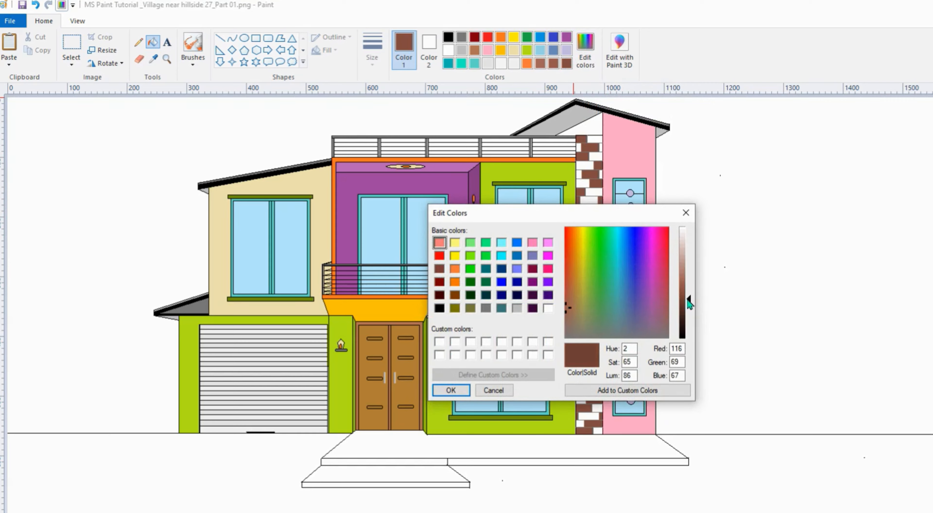
click(450, 390)
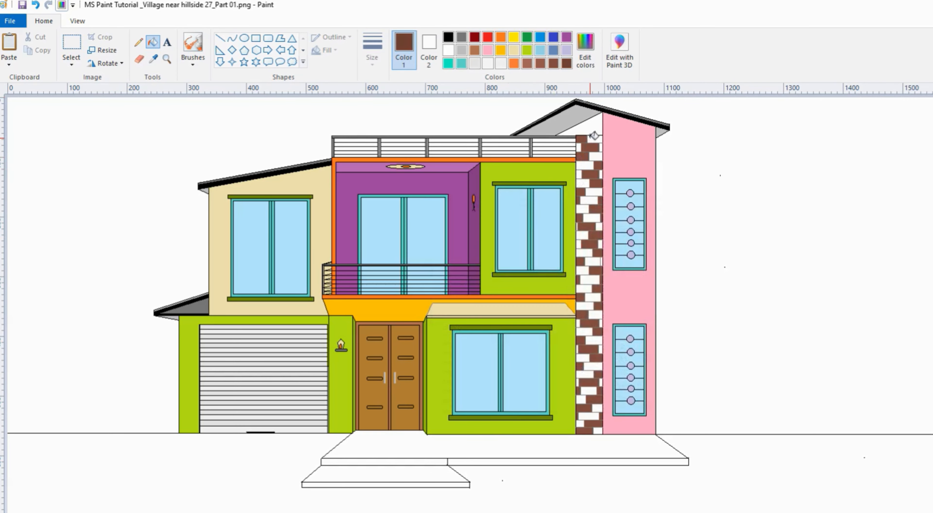
click(576, 144)
click(599, 146)
click(584, 165)
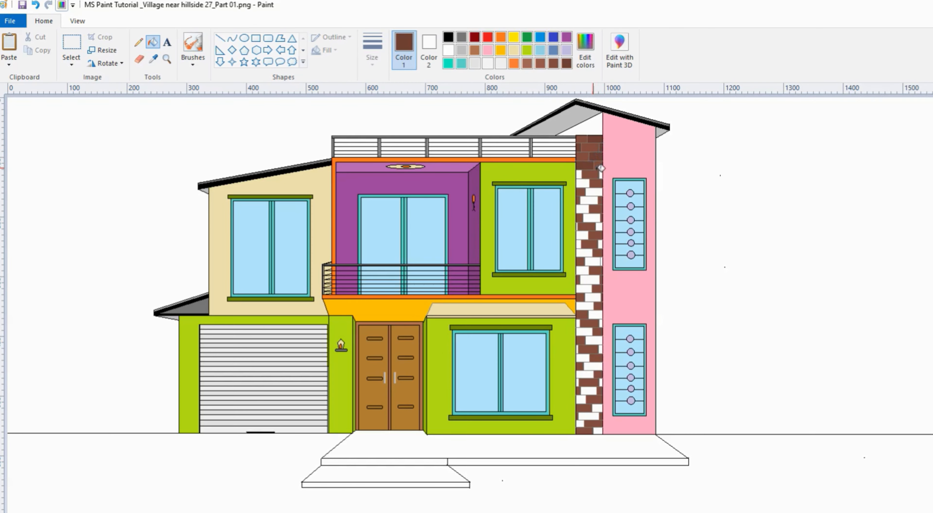
click(585, 182)
click(593, 193)
click(602, 224)
click(582, 231)
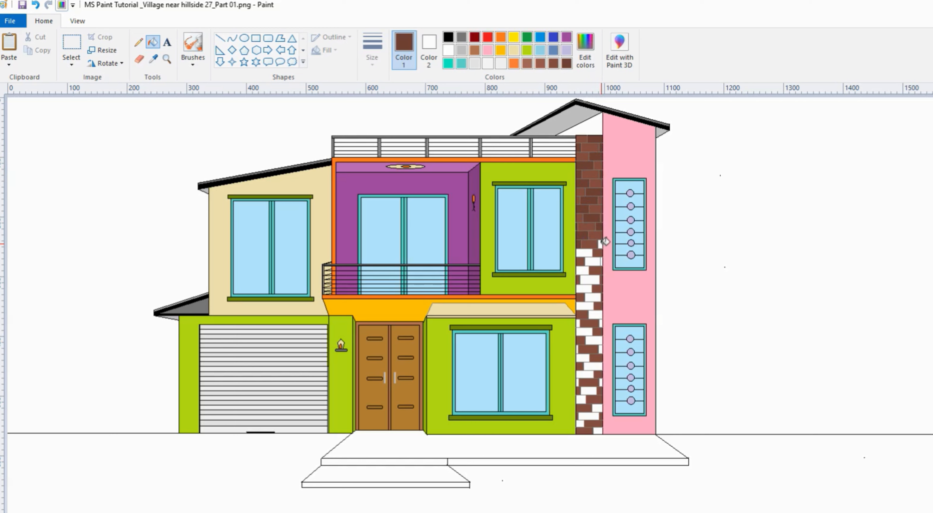
click(600, 244)
click(578, 243)
click(583, 253)
click(593, 262)
click(582, 271)
click(588, 279)
click(583, 288)
click(593, 297)
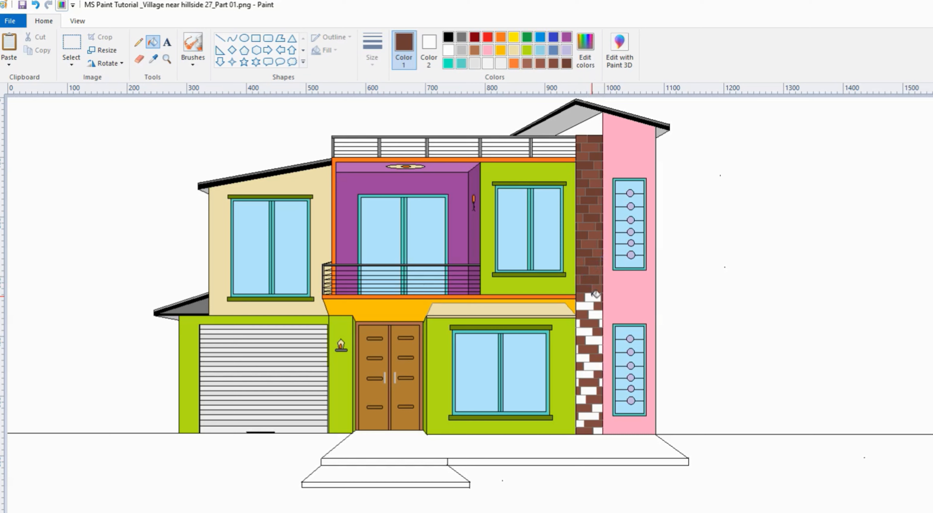
click(582, 305)
click(596, 314)
click(600, 323)
click(577, 323)
click(584, 331)
click(594, 340)
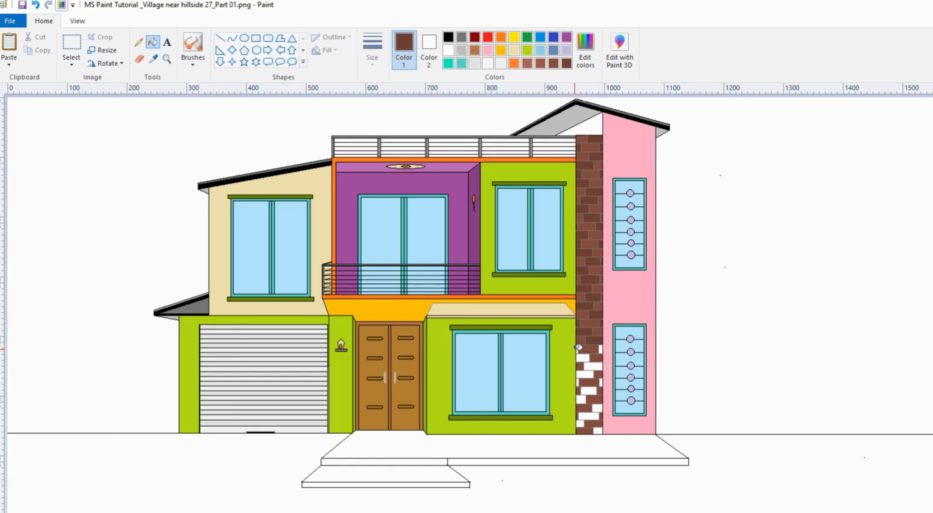
click(578, 348)
click(600, 348)
click(584, 358)
click(592, 366)
click(583, 375)
click(578, 382)
click(601, 382)
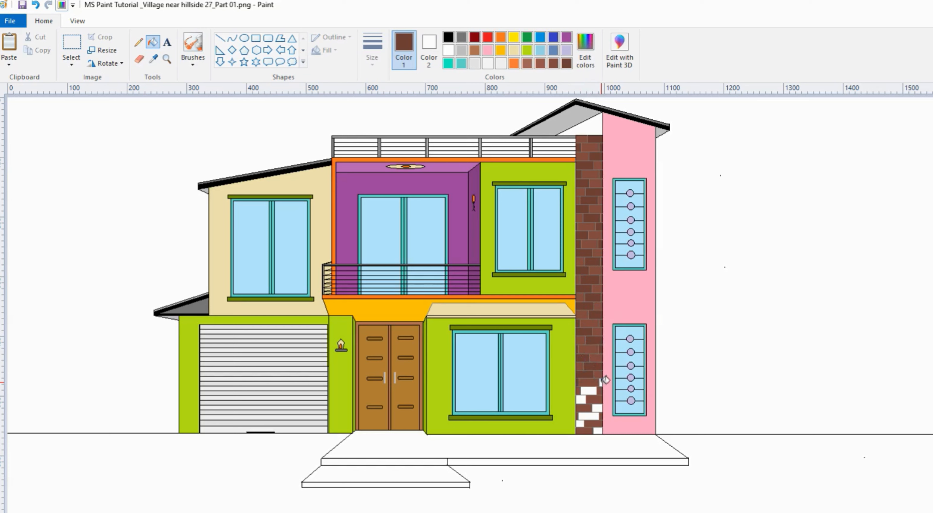
click(589, 390)
click(581, 400)
click(598, 408)
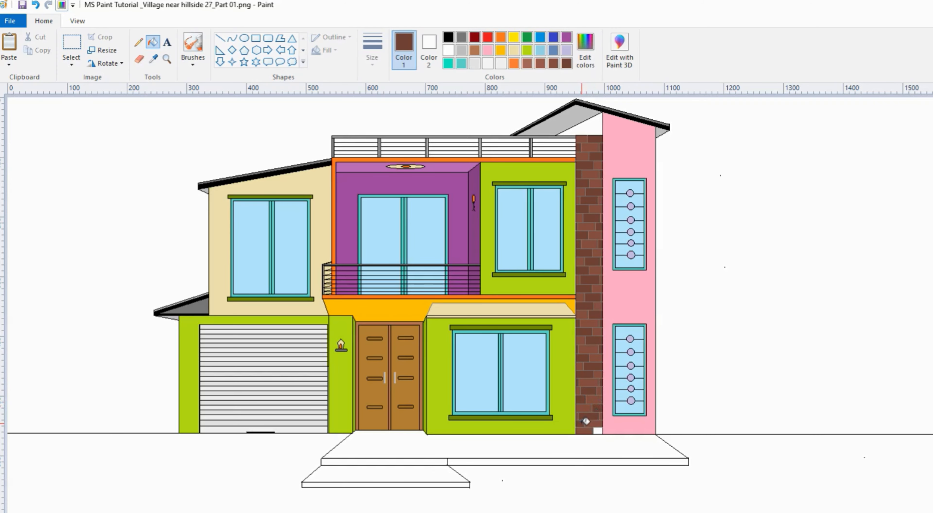
click(598, 430)
- Mix a medium grey with RGB 144, 144, 144 as the active colour
click(461, 37)
click(587, 45)
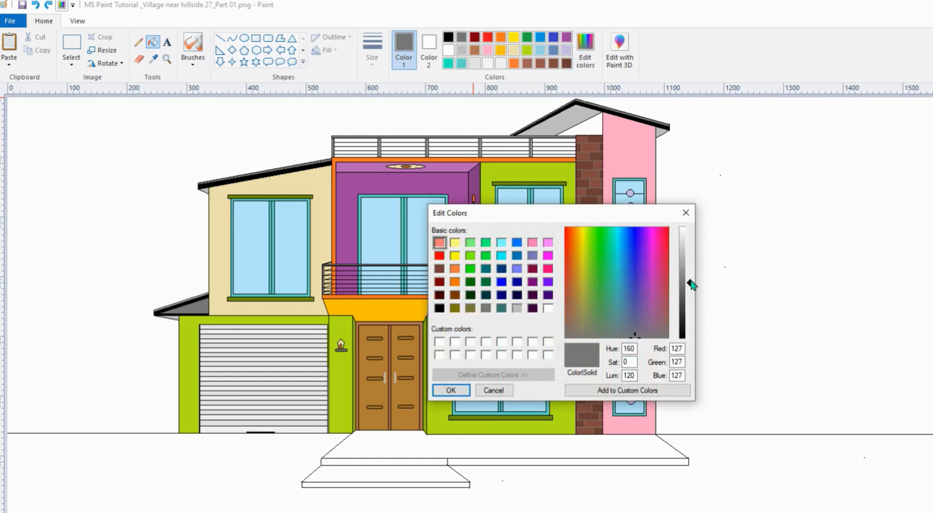
drag(691, 282, 691, 278)
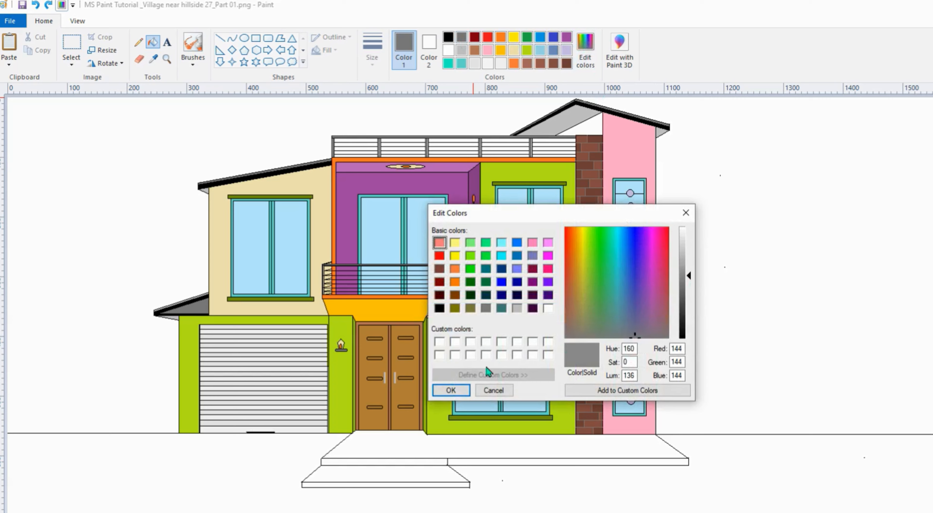
click(451, 390)
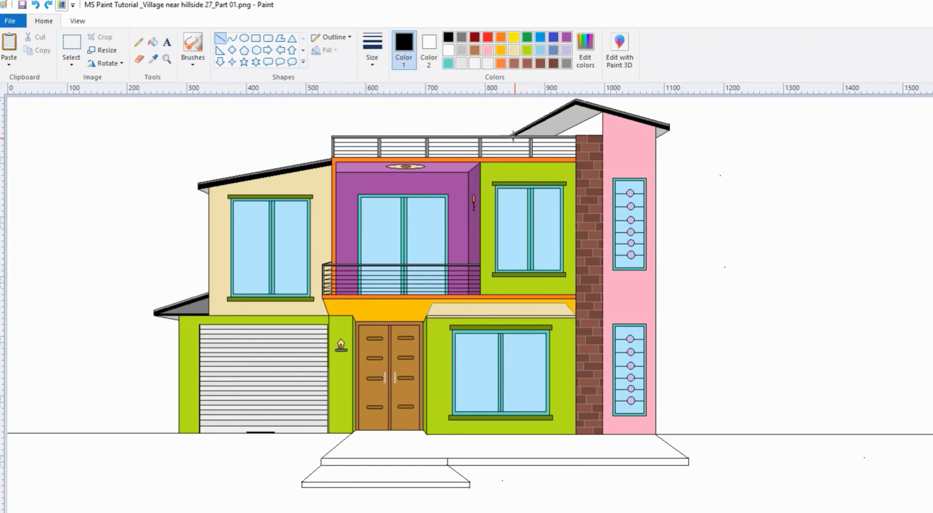
- Extend the outline of the tower roof's underside behind the rooftop railing with the thinnest black lines
click(373, 49)
click(389, 84)
drag(528, 145, 536, 143)
- Fill the extended roof underside between the rooftop railing bars with light grey
click(153, 42)
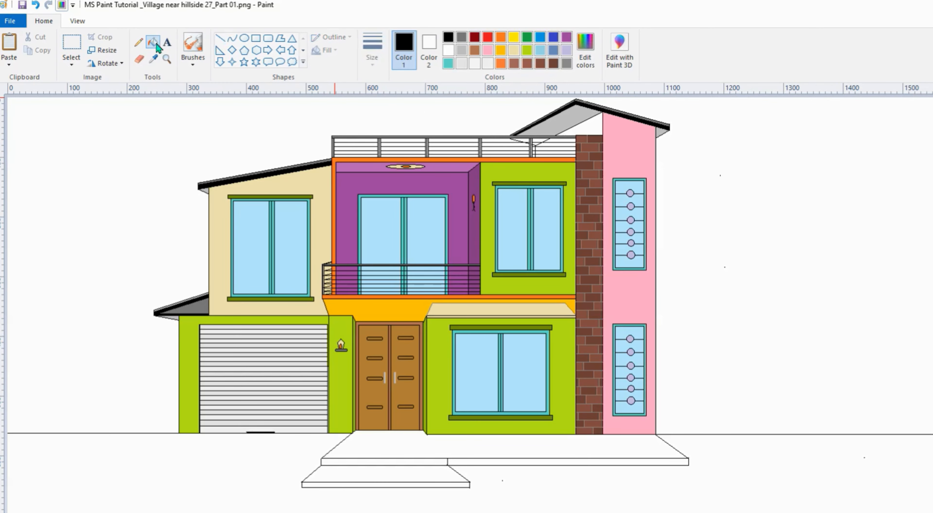
click(461, 37)
click(542, 137)
click(461, 50)
click(527, 140)
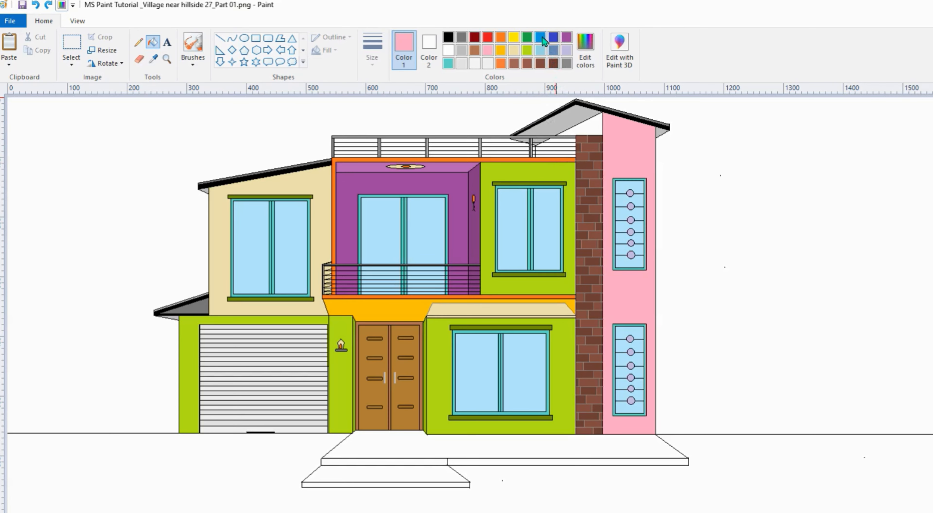
- Fill the wall under the tower roof and its parts between the railing bars with bright blue
click(540, 37)
click(575, 128)
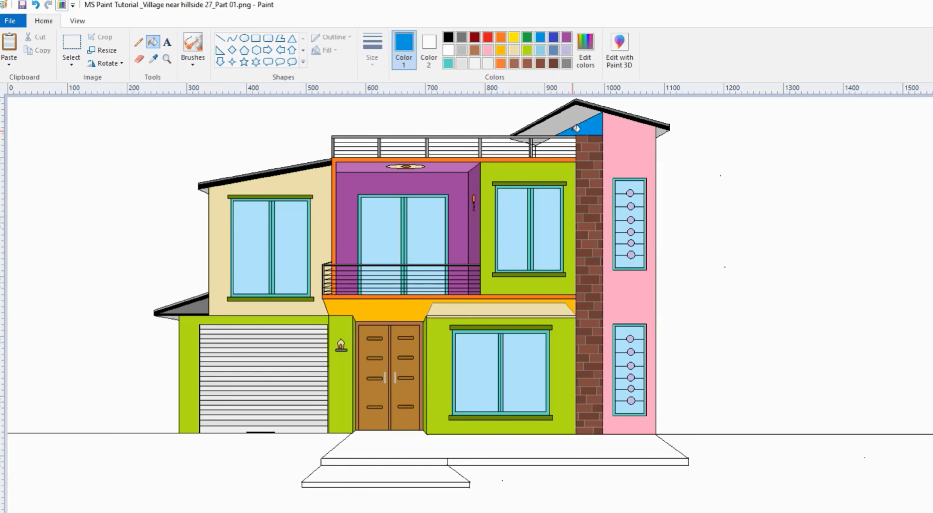
click(560, 139)
click(557, 144)
click(555, 149)
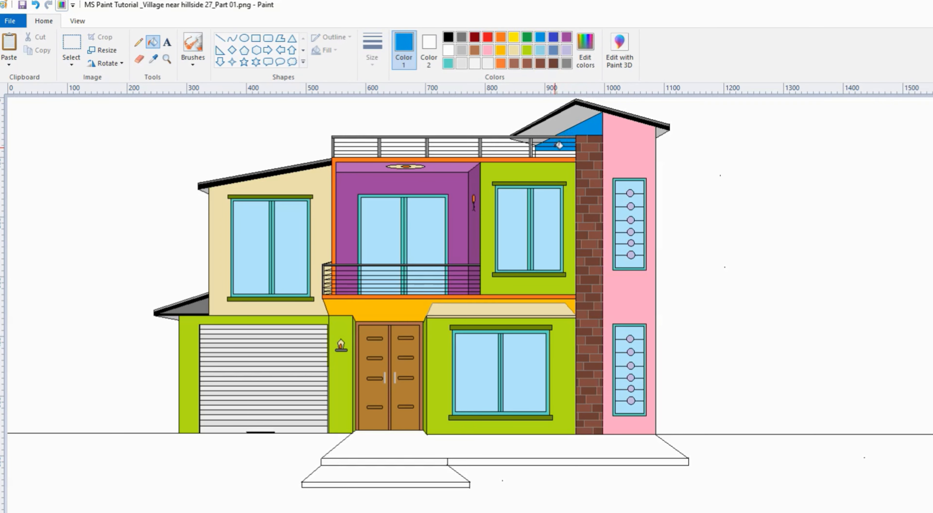
click(554, 153)
click(552, 156)
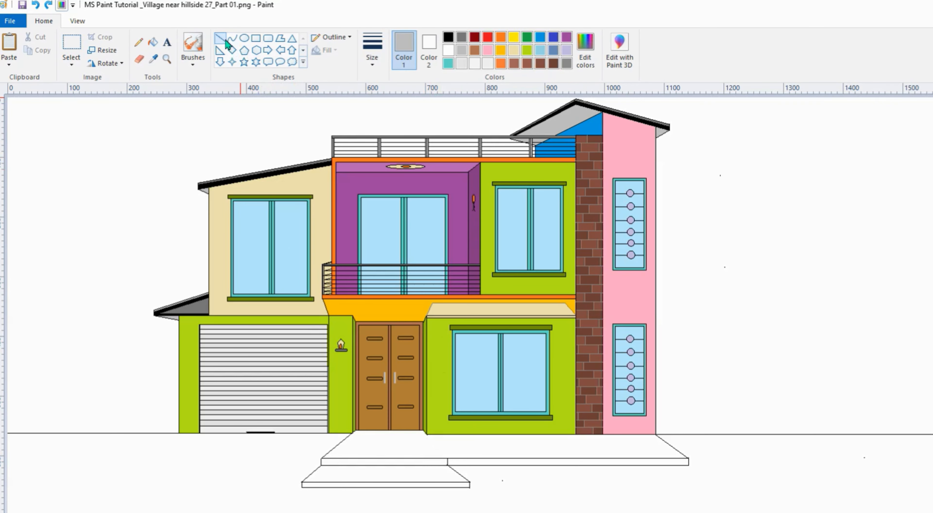
- Draw tile joints across the entrance terrace and the lower step with the thinnest light grey lines
click(372, 54)
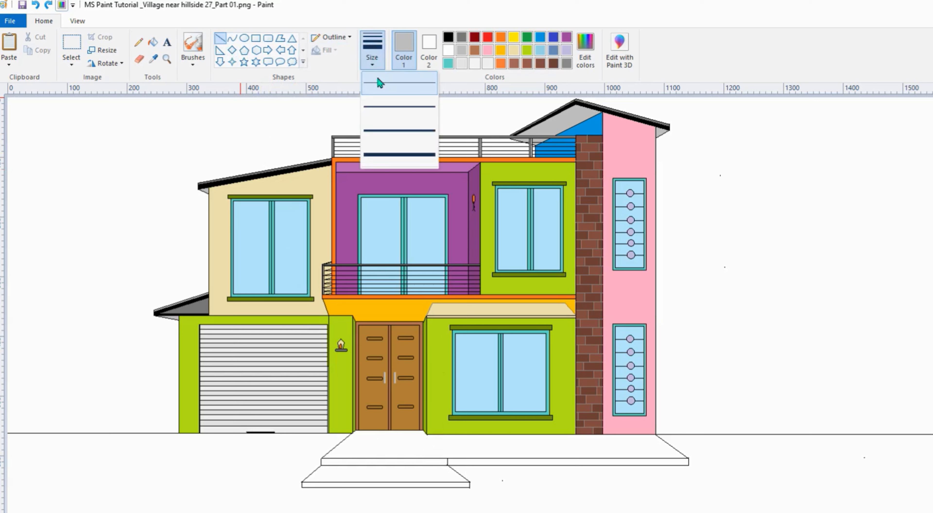
click(379, 83)
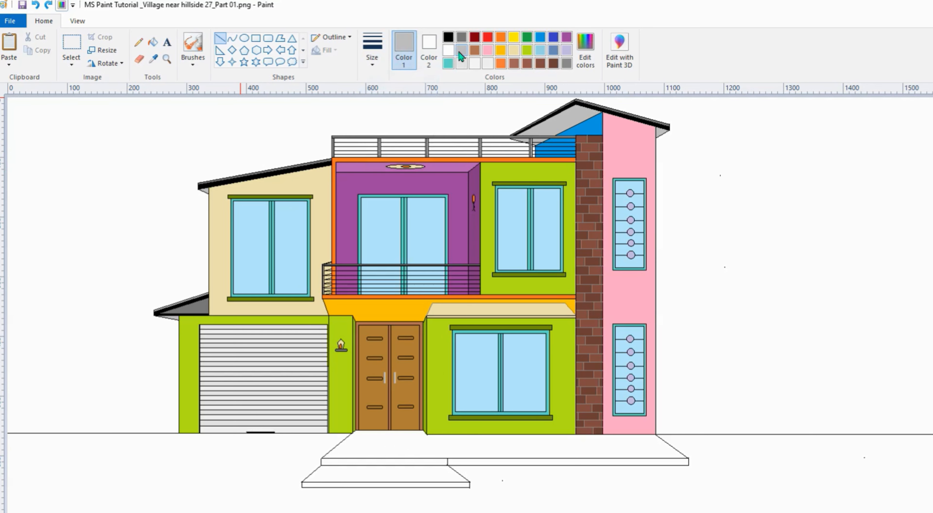
drag(375, 430, 356, 457)
drag(400, 430, 408, 457)
mouse_move(422, 430)
mouse_down()
mouse_move(447, 458)
mouse_move(466, 449)
mouse_move(547, 456)
mouse_up()
mouse_move(560, 436)
mouse_down()
mouse_move(583, 457)
mouse_move(602, 444)
mouse_move(610, 455)
mouse_move(640, 445)
mouse_move(654, 457)
mouse_up()
mouse_move(340, 442)
mouse_down()
mouse_move(499, 441)
mouse_move(667, 470)
mouse_up()
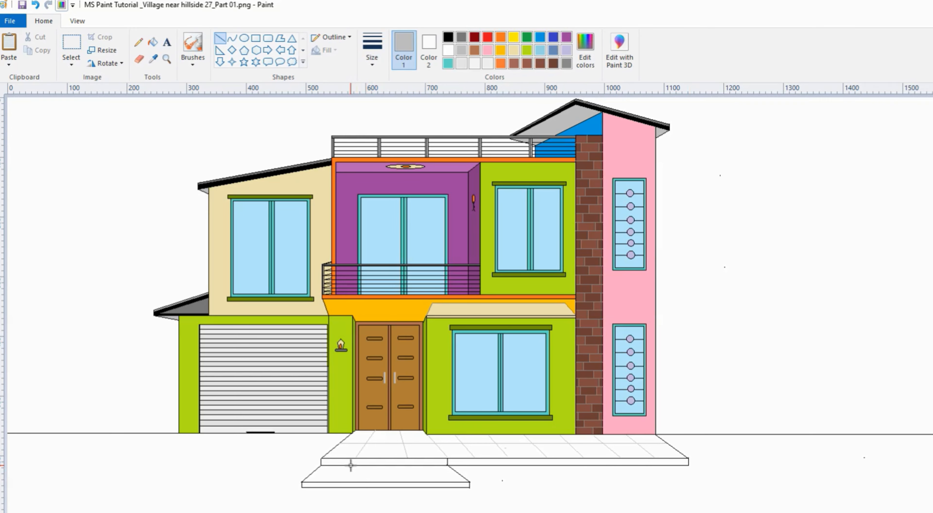
drag(350, 465, 340, 481)
drag(410, 466, 420, 483)
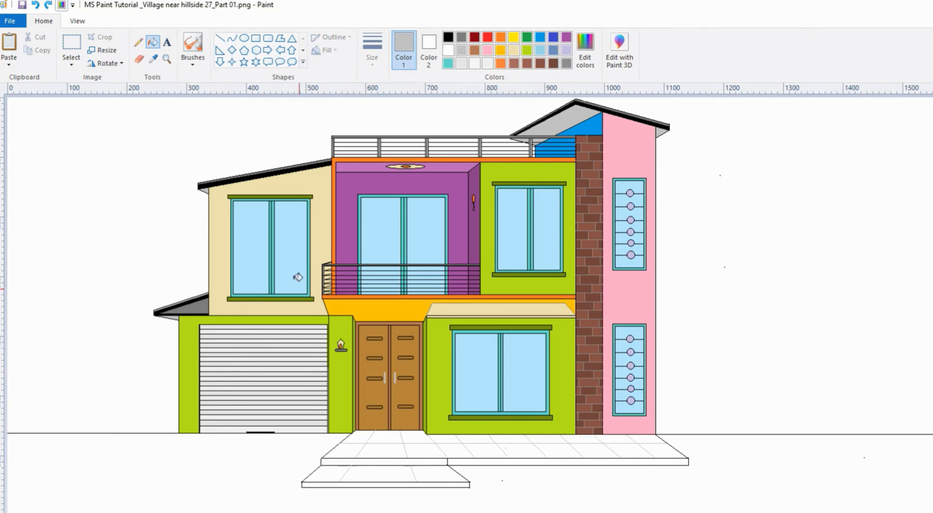
- Mix a light grey (RGB 216, 216, 216) and fill the front edges of the terrace and lower step
click(153, 43)
click(585, 48)
drag(690, 261, 690, 249)
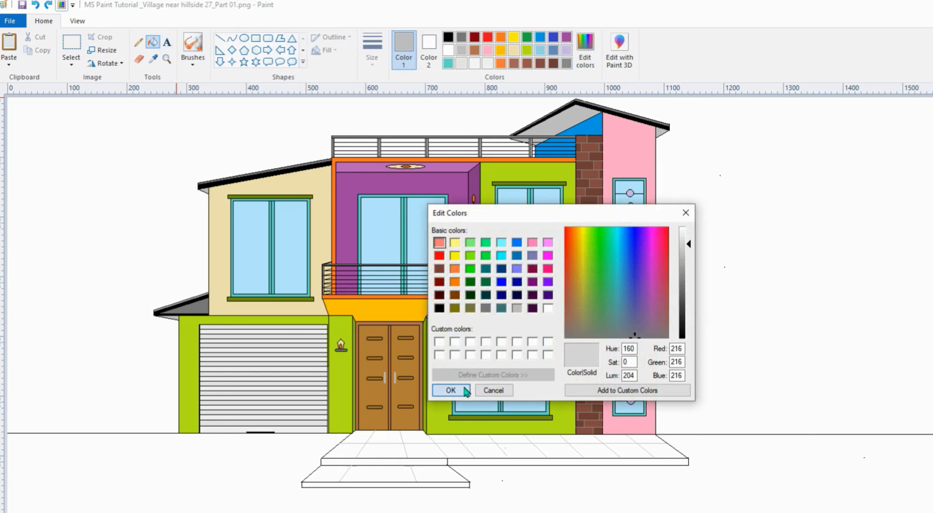
click(451, 390)
click(393, 459)
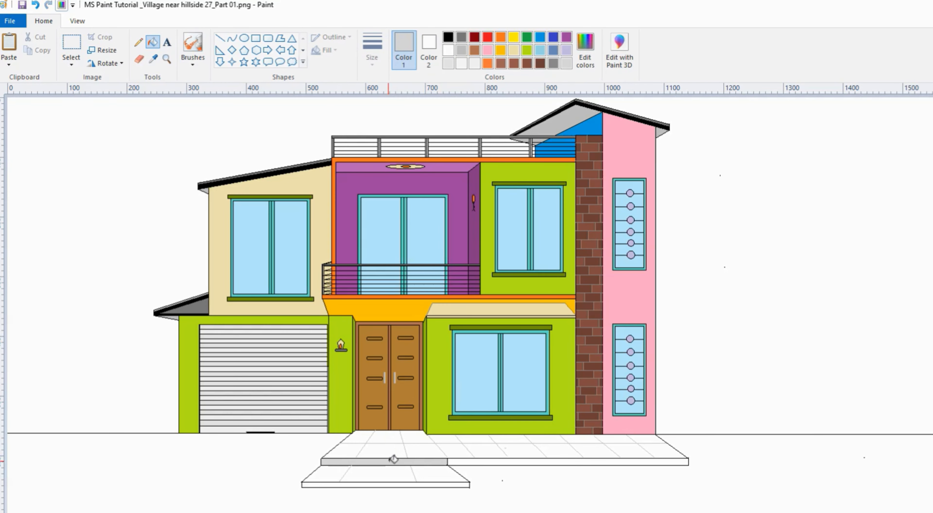
click(457, 460)
click(434, 482)
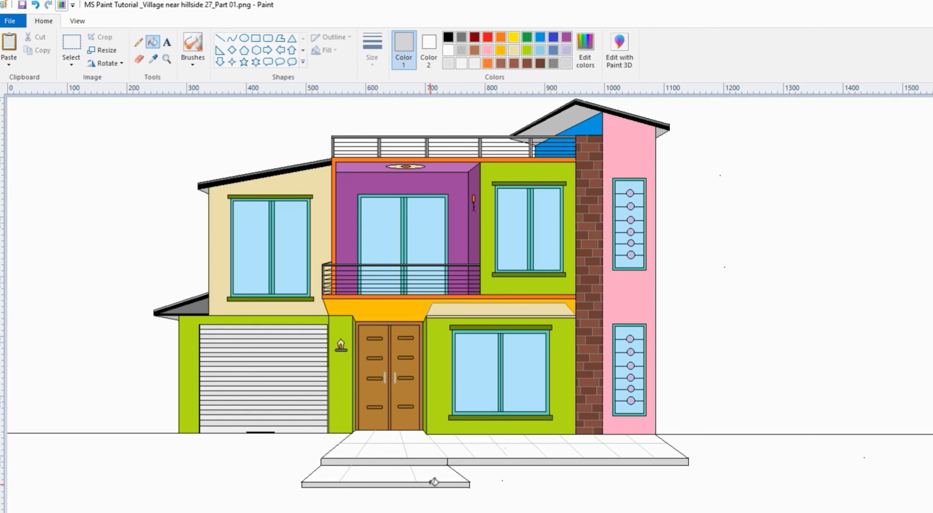
- Fill the tiled tops of the lower step and terrace with light greys, including a mixed RGB 232, 232, 232
click(433, 476)
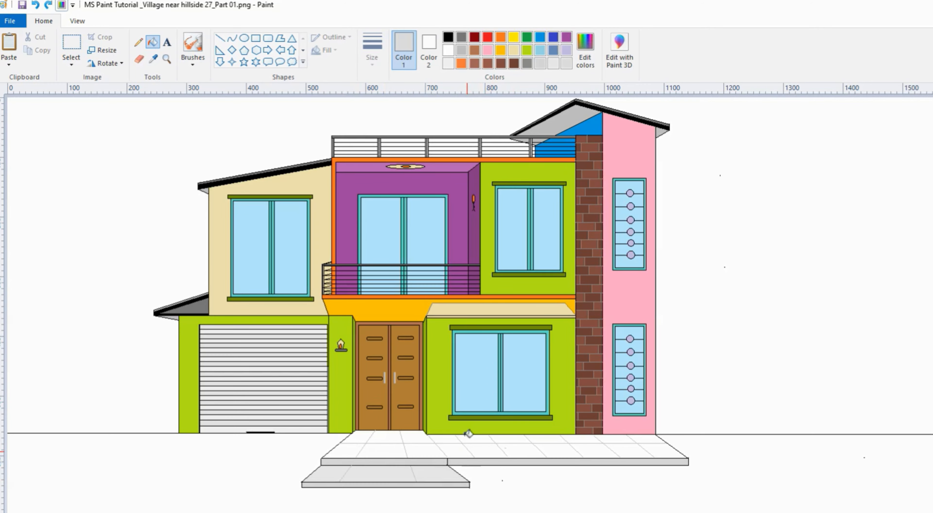
click(593, 57)
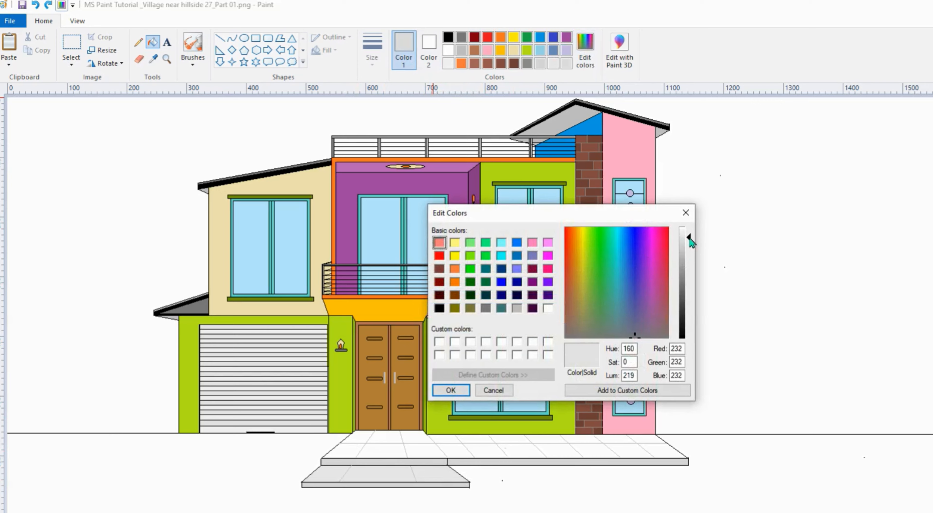
click(689, 237)
click(443, 390)
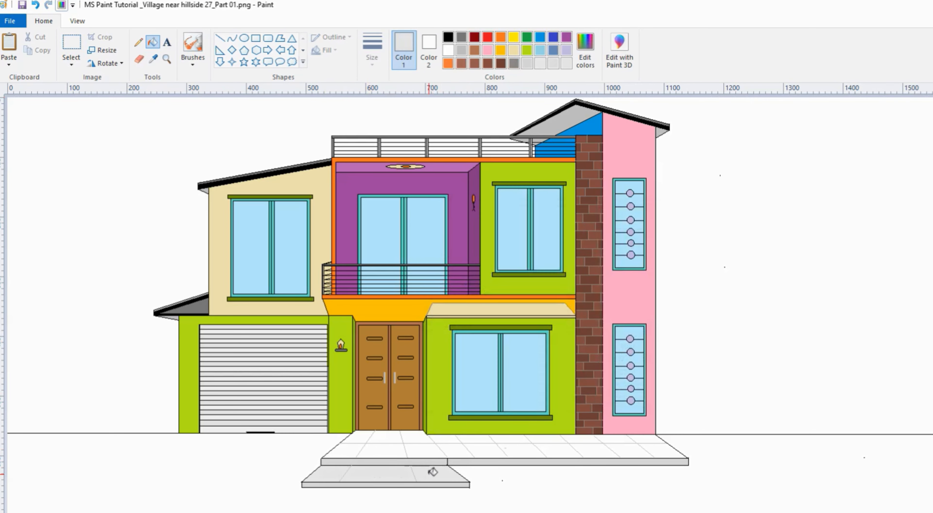
click(357, 447)
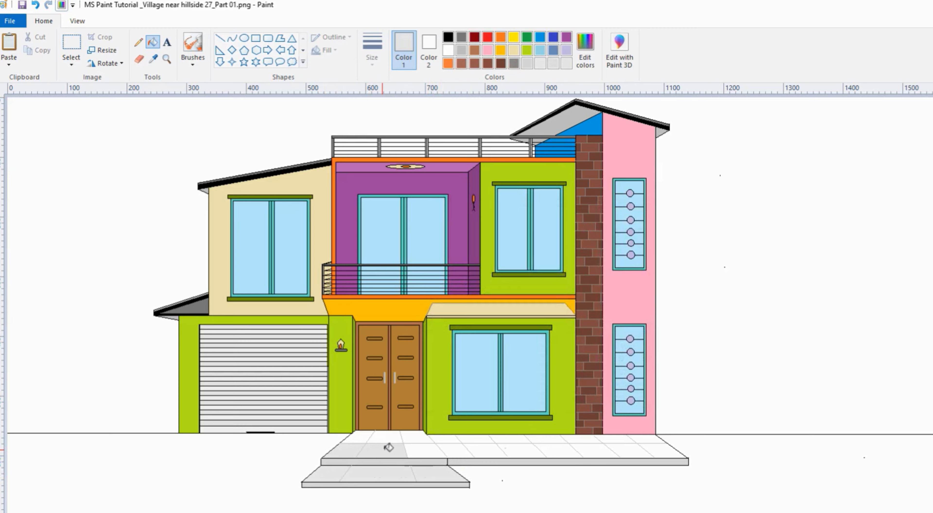
click(426, 447)
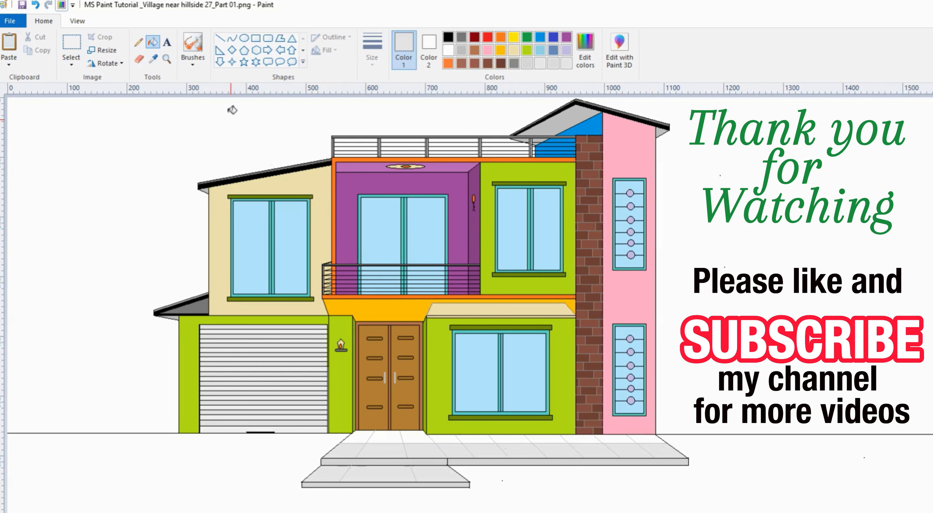
- Copy the wall lamp between the garage and front door and paste a duplicate
click(76, 42)
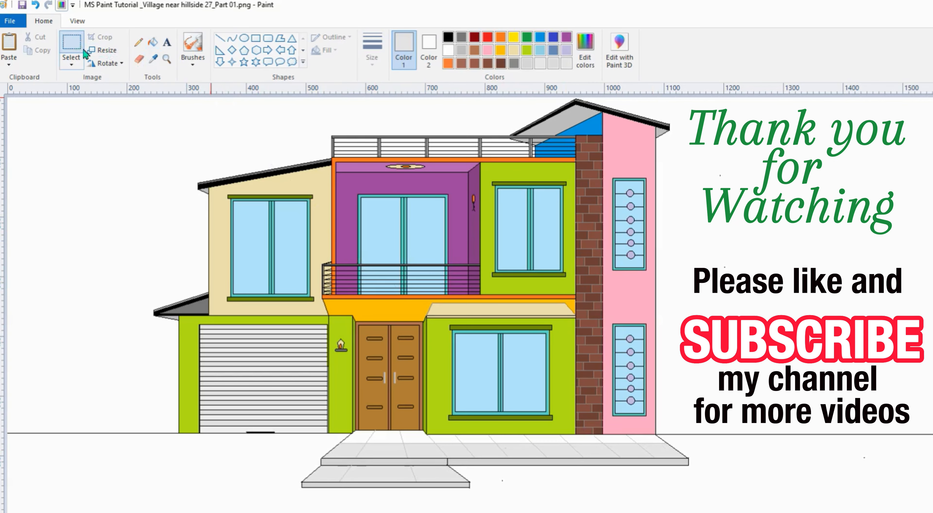
drag(332, 334, 351, 377)
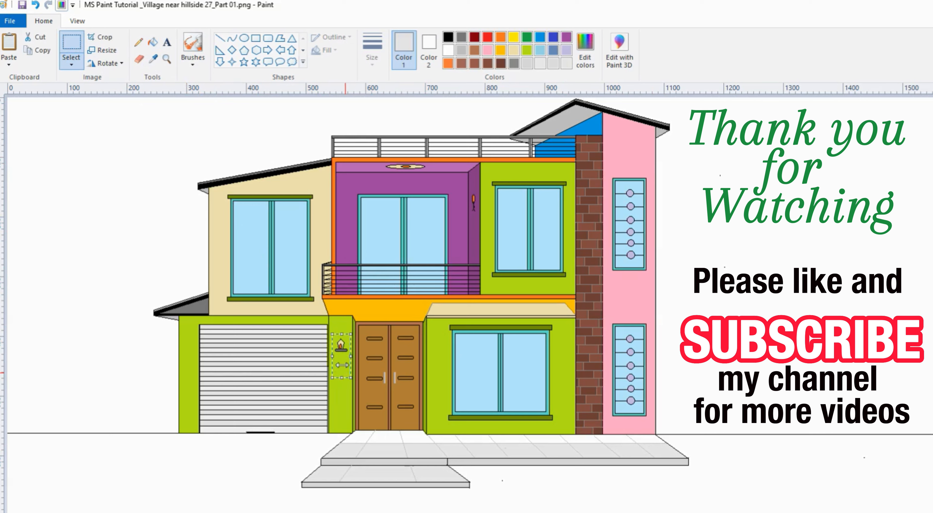
click(44, 51)
click(9, 43)
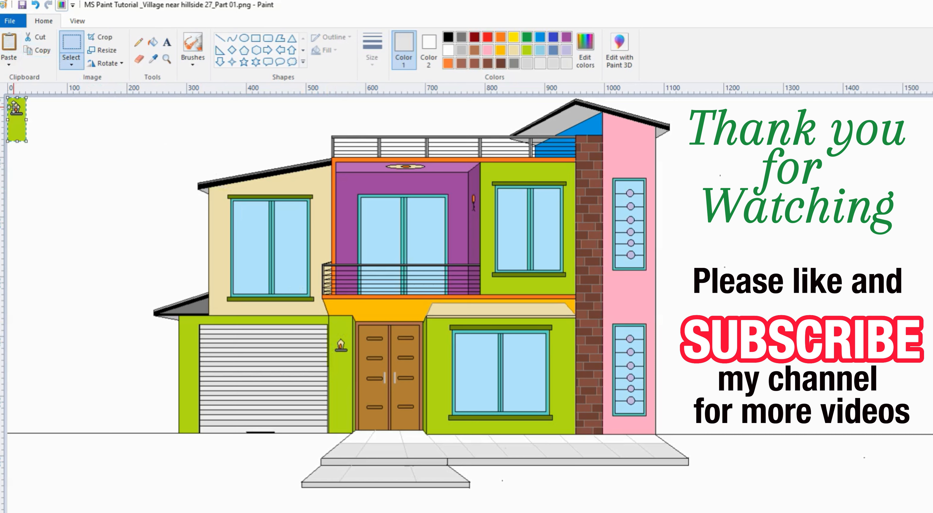